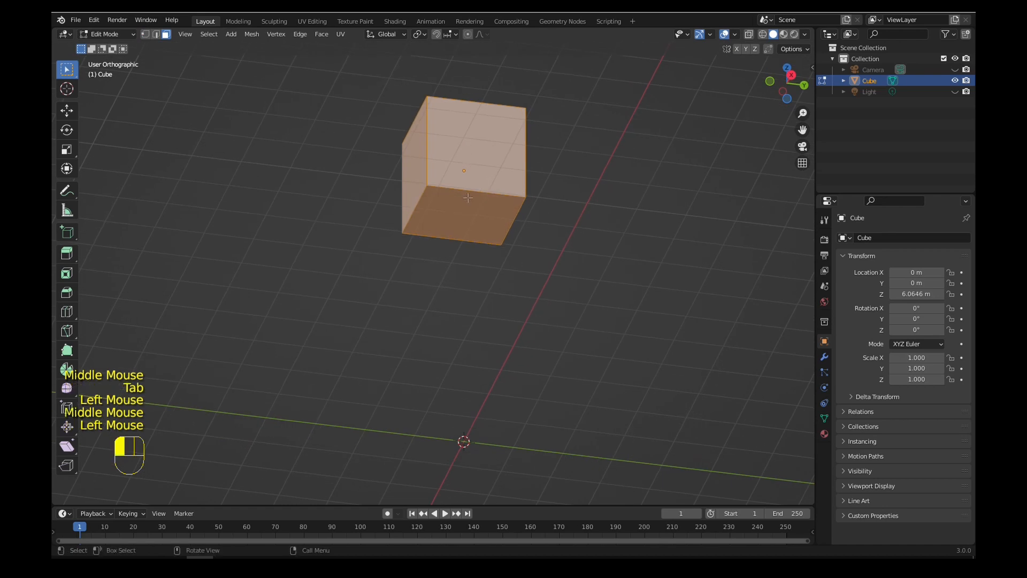
# - Extrude the cube's bottom face downward twice, forming a short neck section and a long torso section
pyautogui.moveTo(461, 211); pyautogui.dragTo(474, 222, button='middle')
pyautogui.press('e')
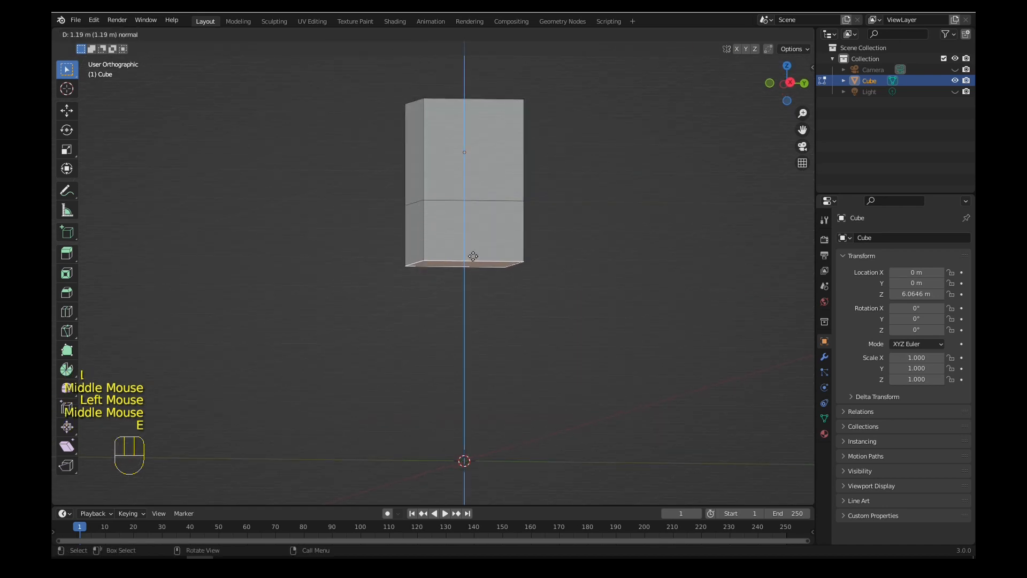
pyautogui.click(476, 254)
pyautogui.press('e')
pyautogui.click(454, 464)
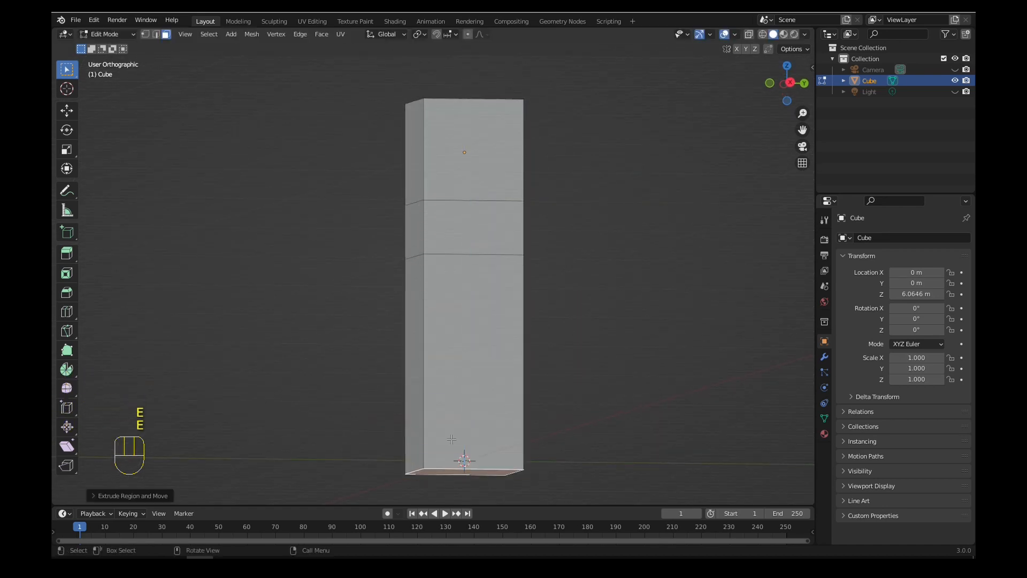
# - Lower the torso's bottom face about 0.56 m along the global Z axis in the right orthographic view
pyautogui.scroll(-2, 453, 423)
pyautogui.keyDown('shift'); pyautogui.moveTo(455, 389); pyautogui.dragTo(456, 352, button='middle'); pyautogui.keyUp('shift')
pyautogui.click(790, 83)
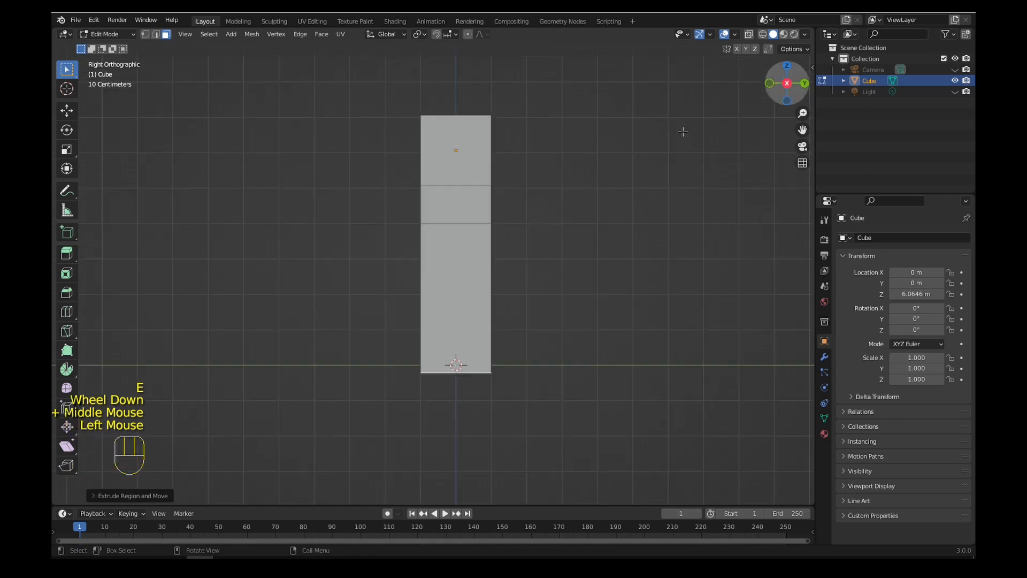
pyautogui.press('g')
pyautogui.click(534, 242)
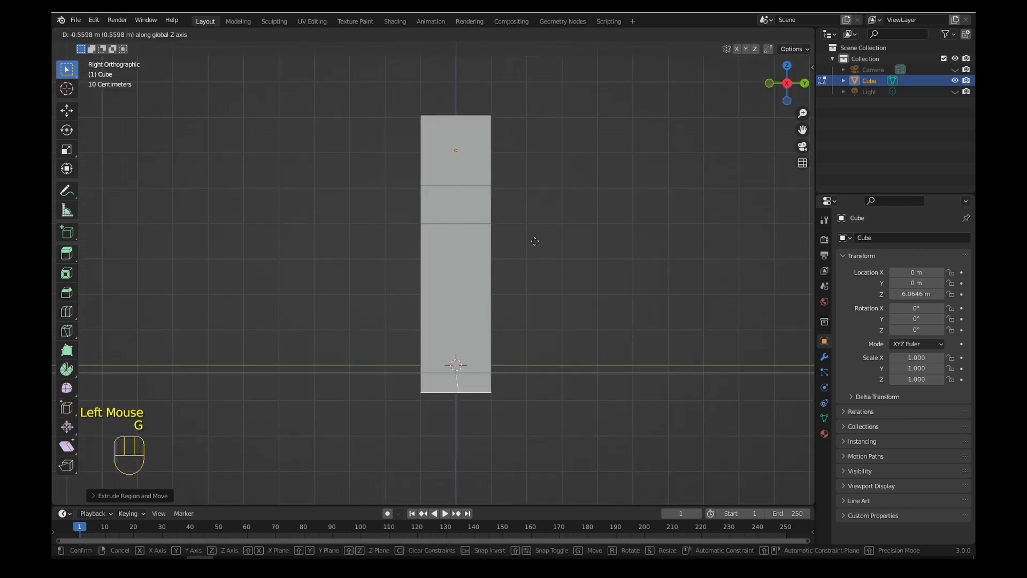
# - Add a horizontal loop cut around the long torso section and slide it up to just below the neck section
pyautogui.moveTo(525, 207); pyautogui.dragTo(588, 236, button='middle')
pyautogui.scroll(1, 574, 231)
pyautogui.scroll(1, 573, 231)
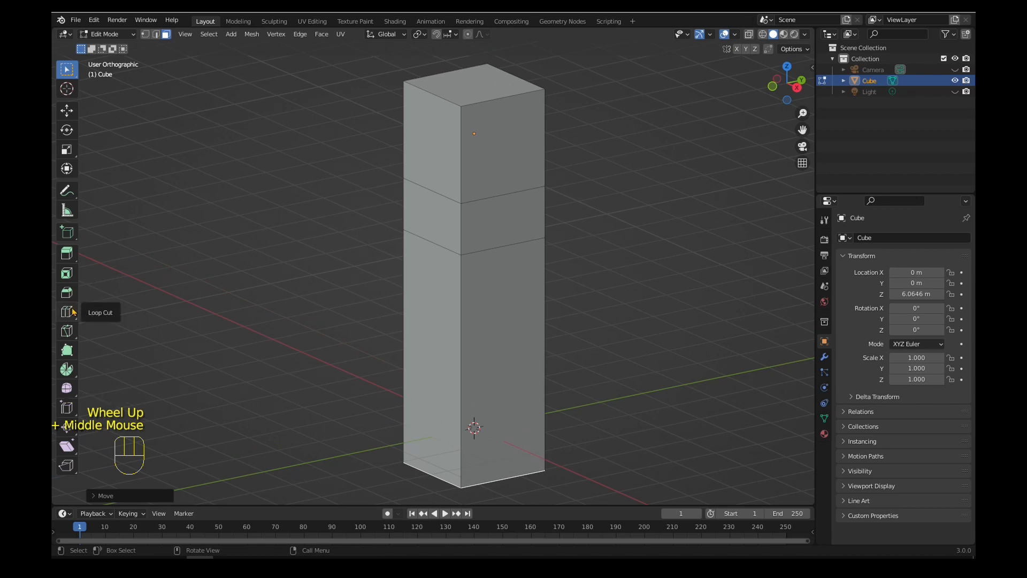
pyautogui.hotkey('ctrl', 'r')
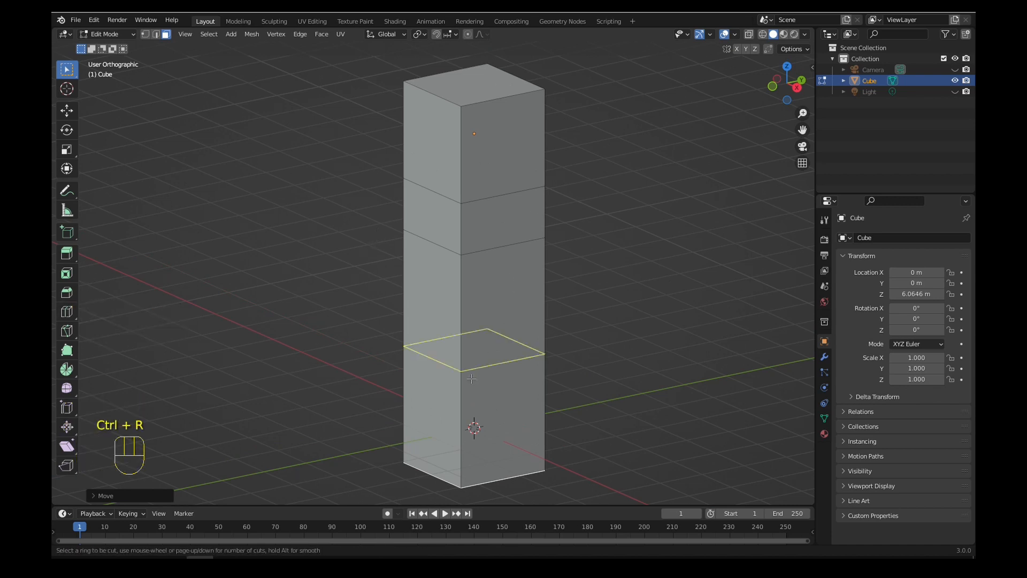
pyautogui.click(475, 339)
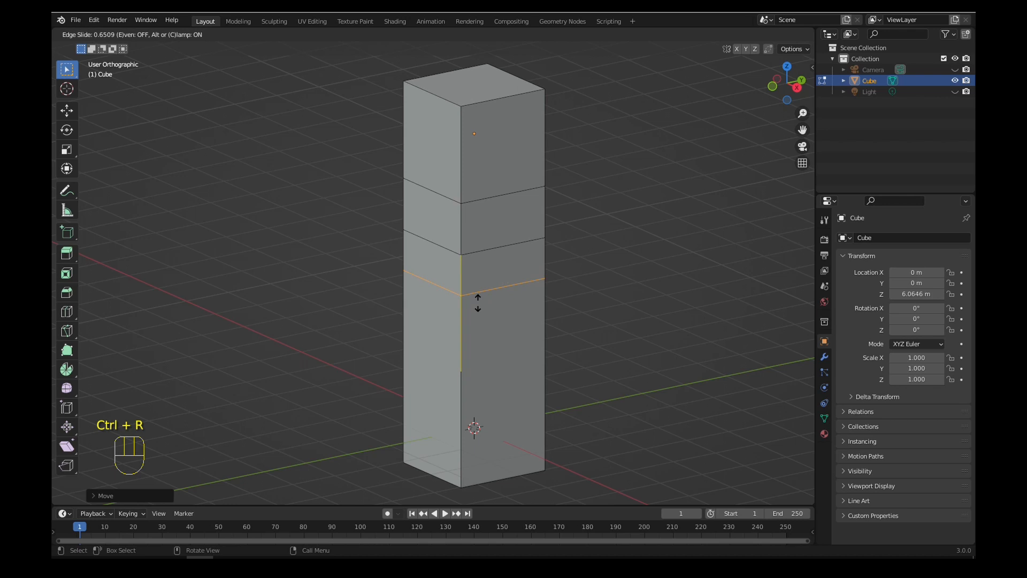
pyautogui.click(609, 299)
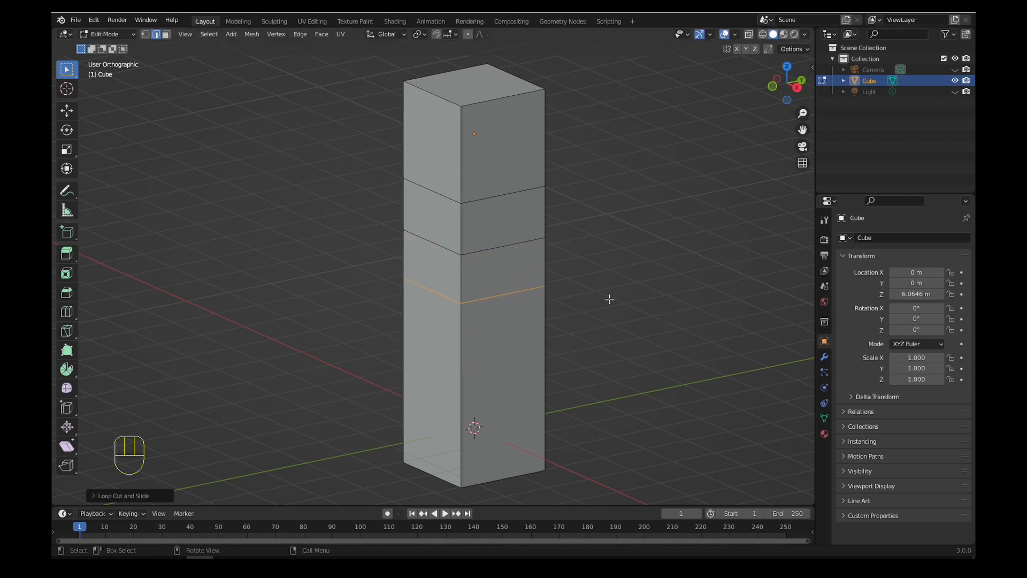
# - Extrude the side face of the new upper torso band outward along its normal to form an arm
pyautogui.click(165, 33)
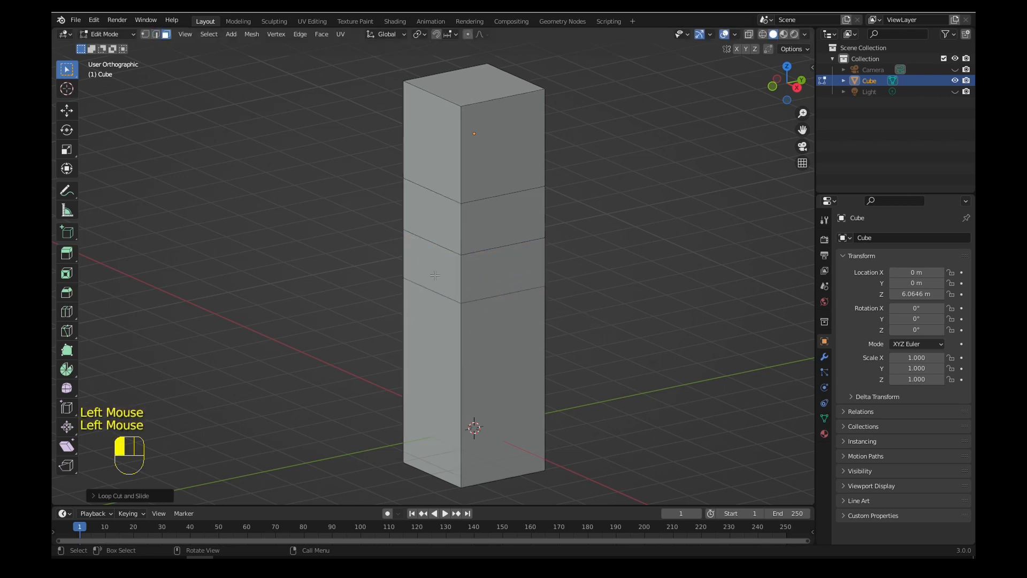
pyautogui.click(435, 275)
pyautogui.press('e')
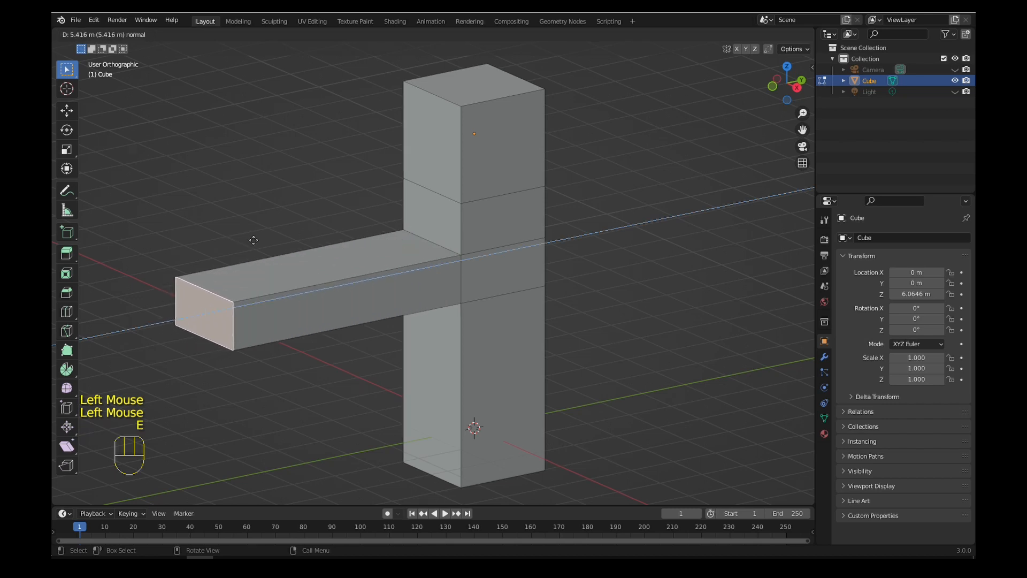
pyautogui.click(291, 235)
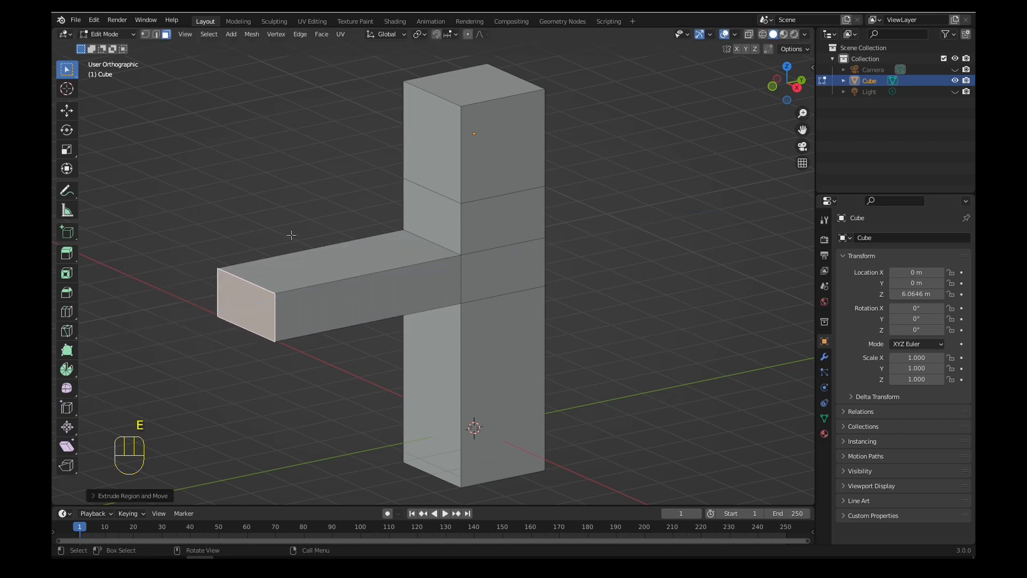
# - Add two horizontal loop cuts within the neck section between the head and the shoulders
pyautogui.click(74, 311)
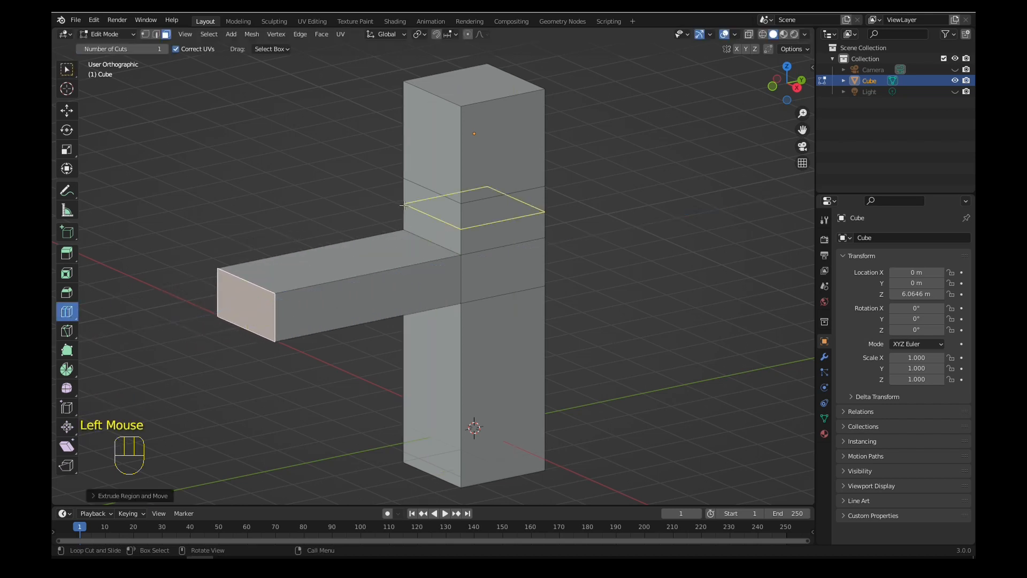
pyautogui.moveTo(404, 205)
pyautogui.mouseDown()
pyautogui.moveTo(411, 199)
pyautogui.moveTo(410, 211)
pyautogui.mouseUp()
pyautogui.scroll(2, 397, 254)
pyautogui.moveTo(397, 254)
pyautogui.mouseDown(button='middle')
pyautogui.moveTo(412, 255)
pyautogui.moveTo(397, 255)
pyautogui.moveTo(390, 271)
pyautogui.mouseUp(button='middle')
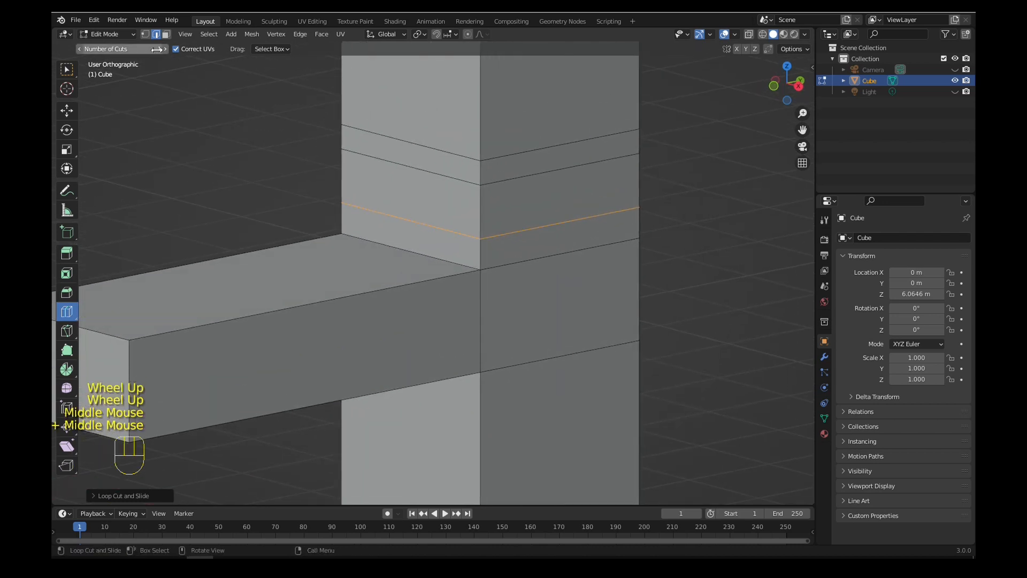
# - Select both neck edge loops and scale them inward to narrow the neck
pyautogui.click(68, 70)
pyautogui.keyDown('alt'); pyautogui.click(527, 179); pyautogui.keyUp('alt')
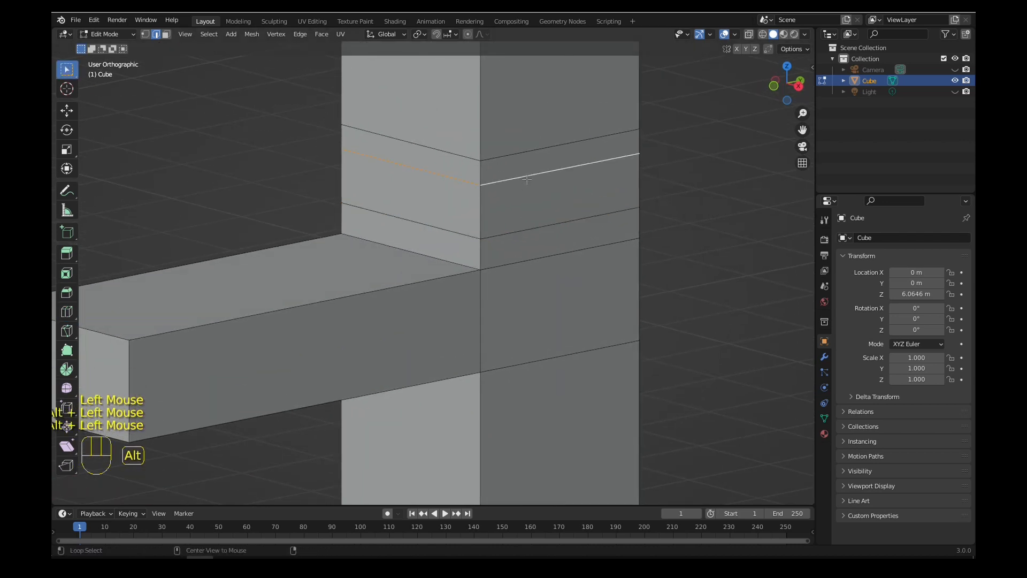
pyautogui.keyDown('alt'); pyautogui.keyDown('shift'); pyautogui.click(526, 228); pyautogui.keyUp('shift'); pyautogui.keyUp('alt')
pyautogui.keyDown('alt'); pyautogui.keyDown('shift'); pyautogui.click(526, 227); pyautogui.keyUp('shift'); pyautogui.keyUp('alt')
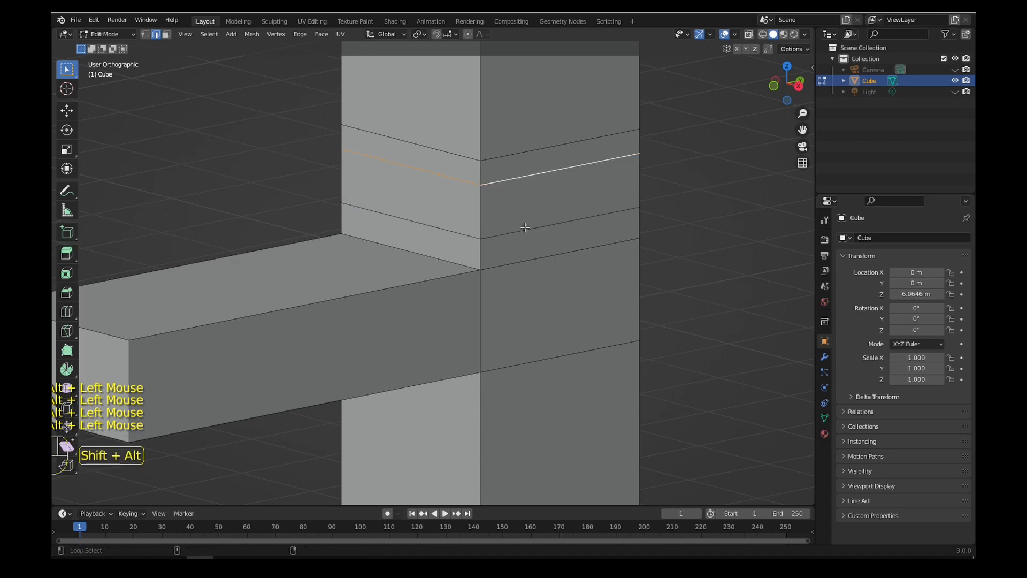
pyautogui.moveTo(526, 227); pyautogui.dragTo(480, 223, button='middle')
pyautogui.scroll(-2, 480, 224)
pyautogui.press('s')
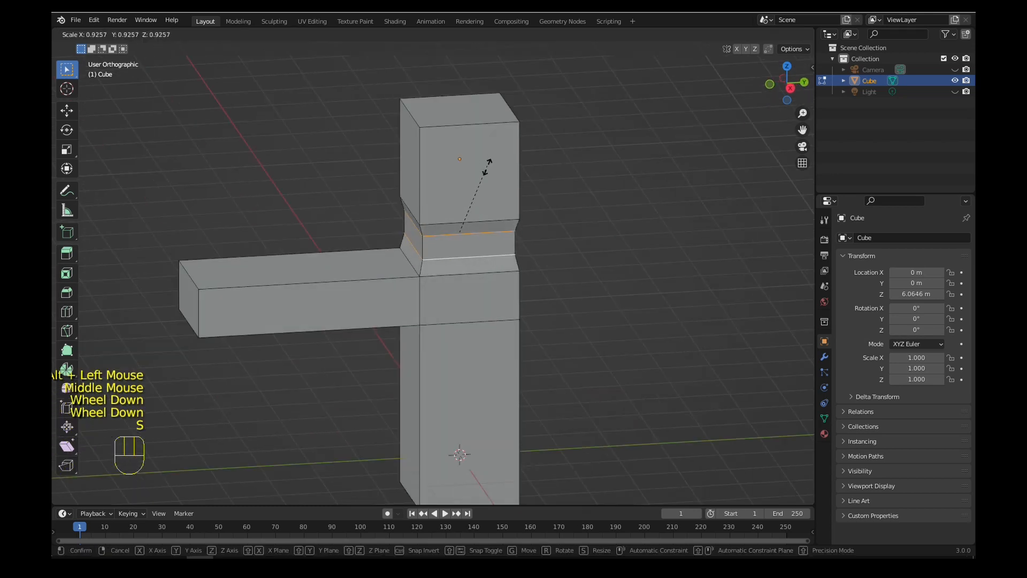
pyautogui.click(484, 198)
# - Select the end of the arm and scale it down so that the arm tapers towards the hand
pyautogui.scroll(-1, 507, 227)
pyautogui.moveTo(507, 227); pyautogui.dragTo(478, 87, button='middle')
pyautogui.scroll(1, 538, 222)
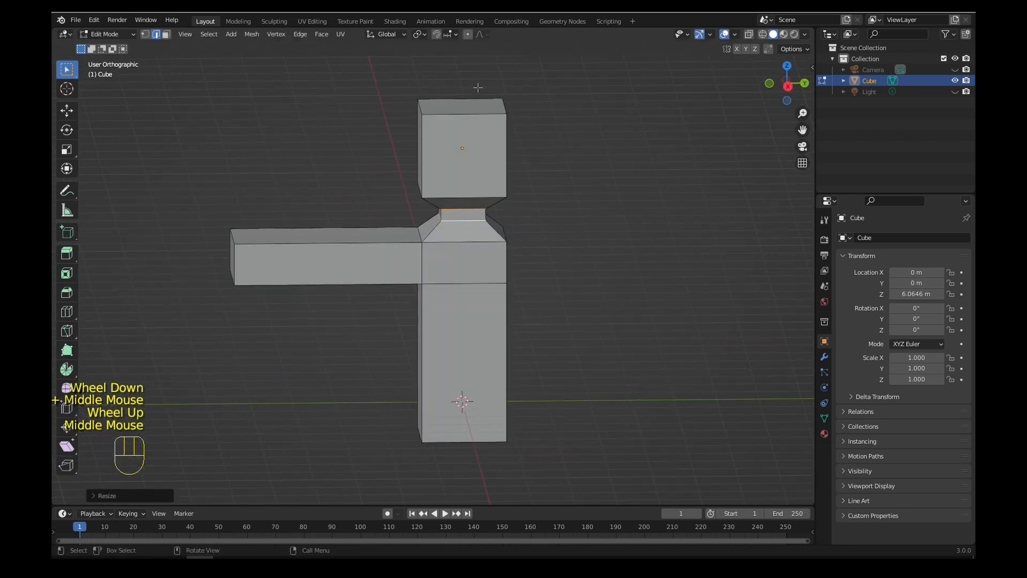
pyautogui.click(788, 86)
pyautogui.keyDown('shift'); pyautogui.moveTo(545, 122); pyautogui.dragTo(500, 130, button='middle'); pyautogui.keyUp('shift')
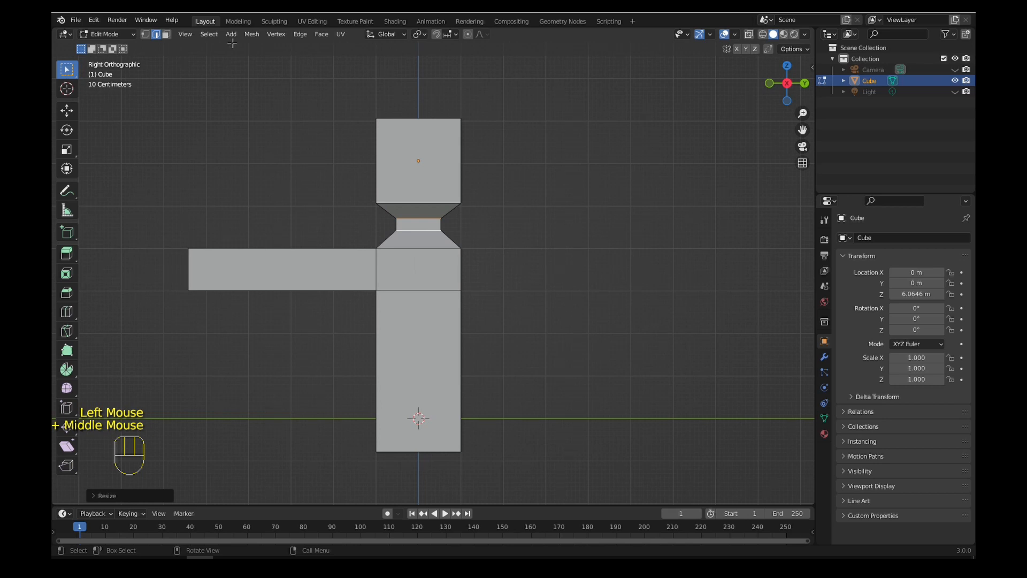
pyautogui.scroll(-1, 350, 199)
pyautogui.moveTo(350, 199); pyautogui.dragTo(283, 390, button='middle')
pyautogui.scroll(2, 284, 391)
pyautogui.moveTo(282, 434); pyautogui.dragTo(171, 264)
pyautogui.press('s')
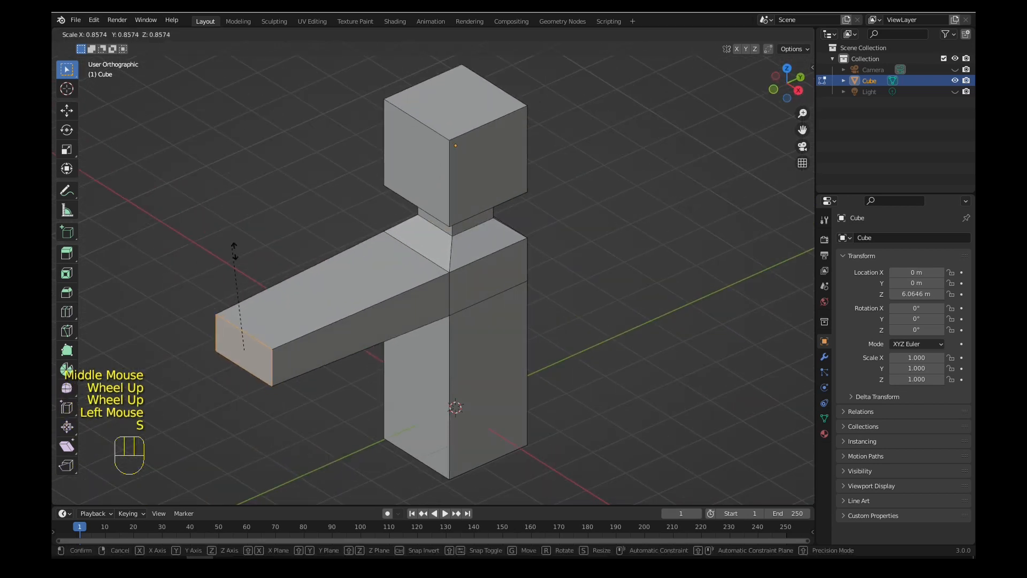
pyautogui.click(246, 305)
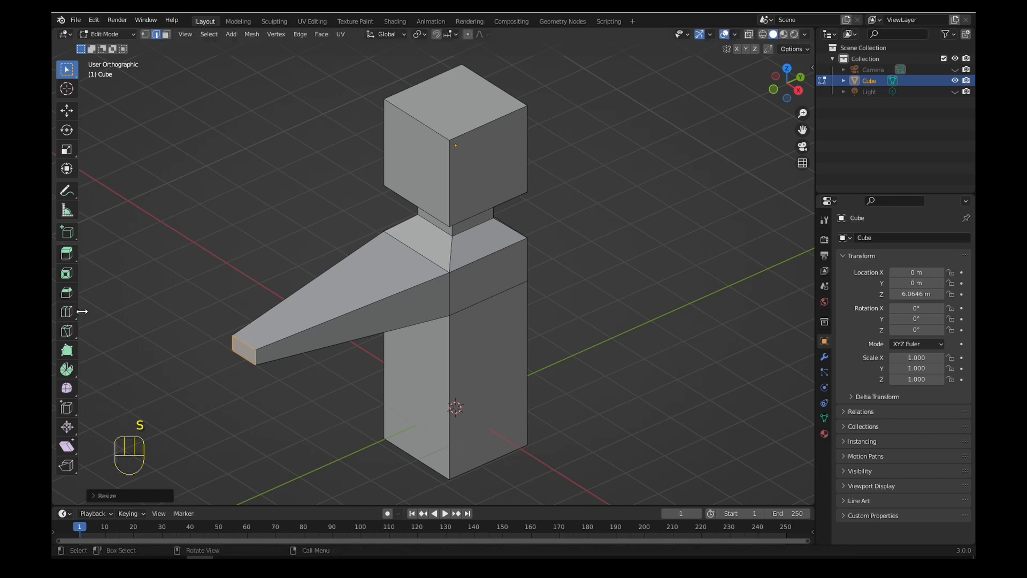
# - Add a loop cut around the middle of the arm
pyautogui.hotkey('ctrl', 'r')
pyautogui.click(359, 256)
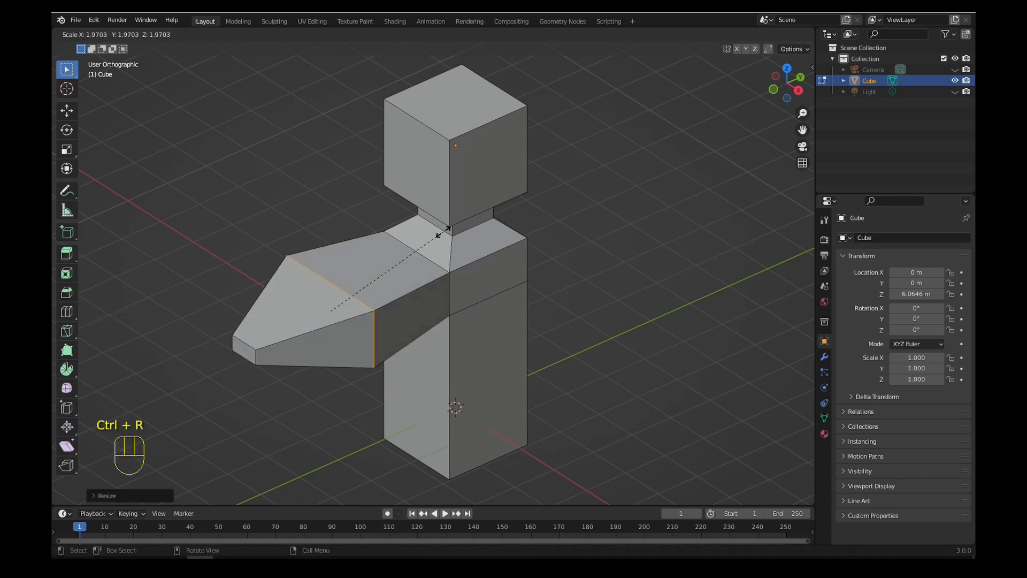
pyautogui.click(473, 229)
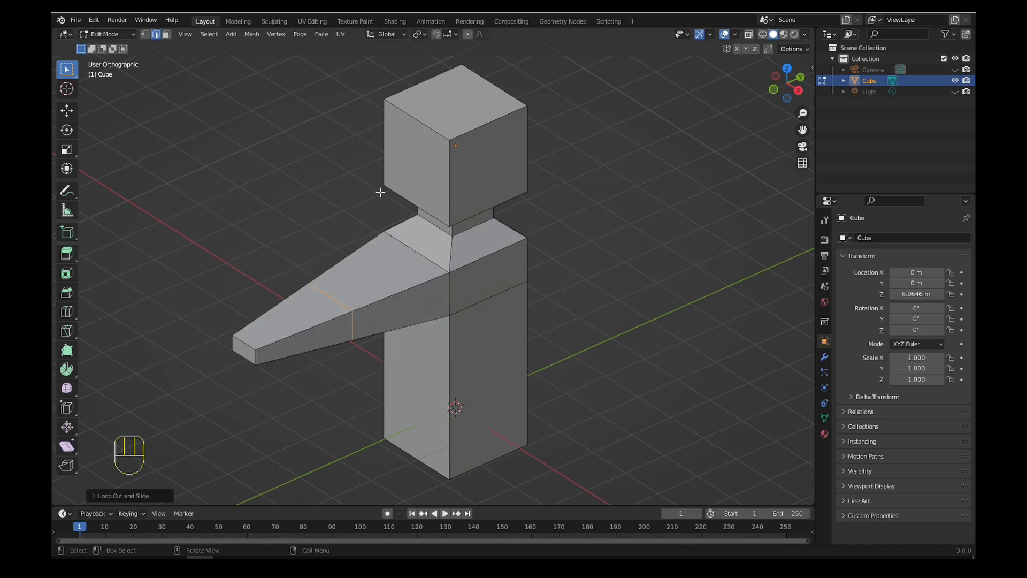
# - Move the arm's edge loop about 1.99 m along the Y axis towards the shoulder and scale it down
pyautogui.press('g')
pyautogui.press('y')
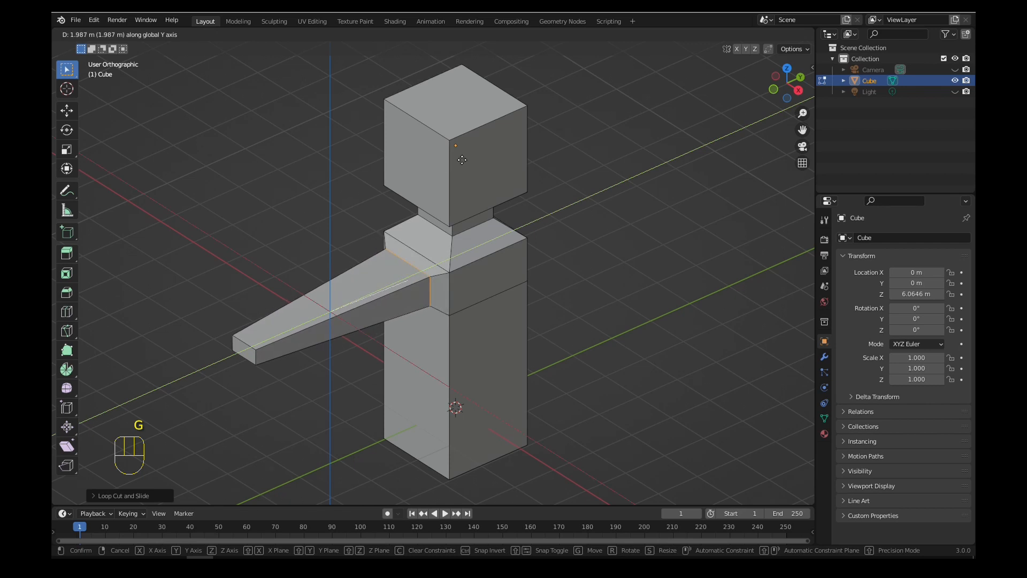
pyautogui.click(460, 159)
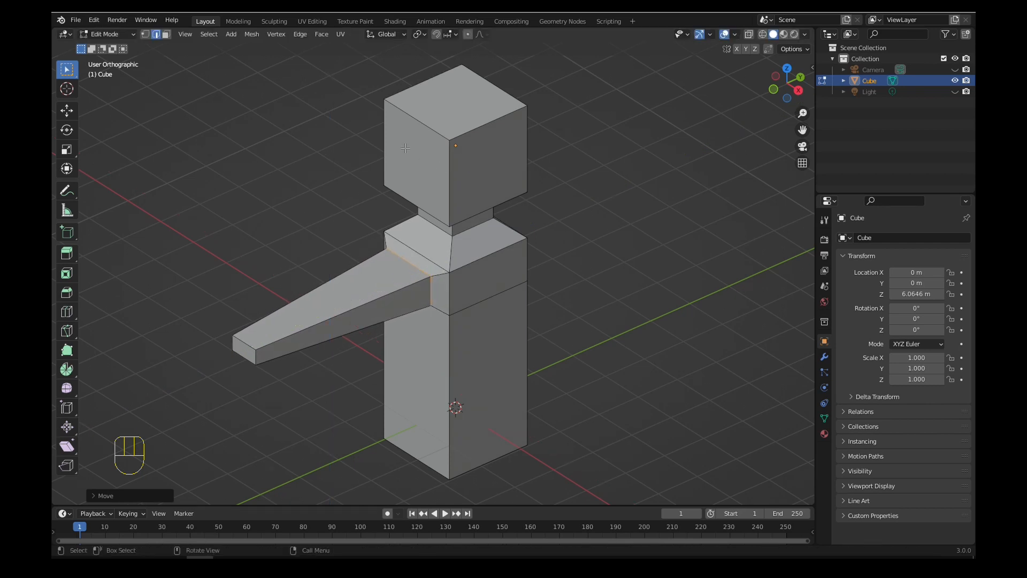
pyautogui.press('s')
pyautogui.click(400, 168)
# - Add two vertical loop cuts through the whole body, one along the centre and one slightly offset towards the arm, and deselect everything
pyautogui.moveTo(400, 167); pyautogui.dragTo(455, 186, button='middle')
pyautogui.scroll(-2, 327, 166)
pyautogui.scroll(2, 455, 186)
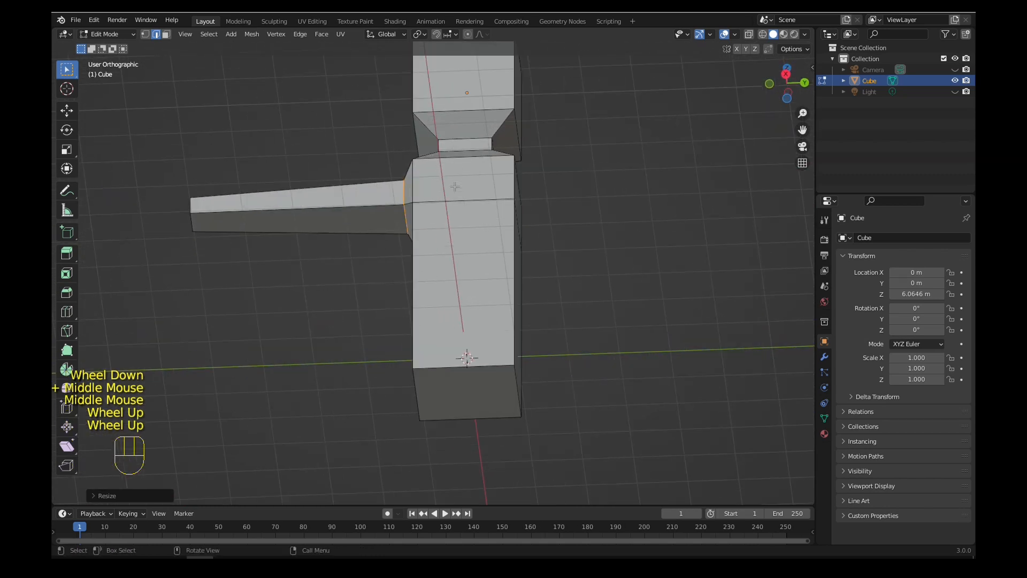
pyautogui.click(66, 312)
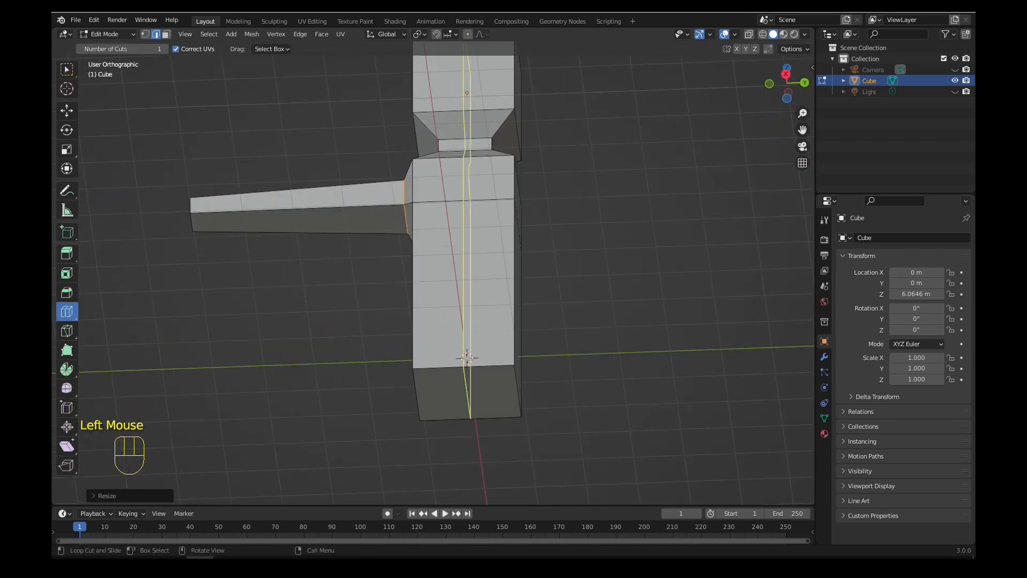
pyautogui.click(467, 357)
pyautogui.moveTo(447, 197); pyautogui.dragTo(464, 198)
pyautogui.moveTo(535, 224); pyautogui.dragTo(558, 271, button='middle')
pyautogui.keyDown('shift'); pyautogui.scroll(-1, 558, 271); pyautogui.keyUp('shift')
pyautogui.moveTo(550, 223); pyautogui.dragTo(503, 241, button='middle')
pyautogui.press('a')
pyautogui.press('a')
pyautogui.scroll(2, 554, 228)
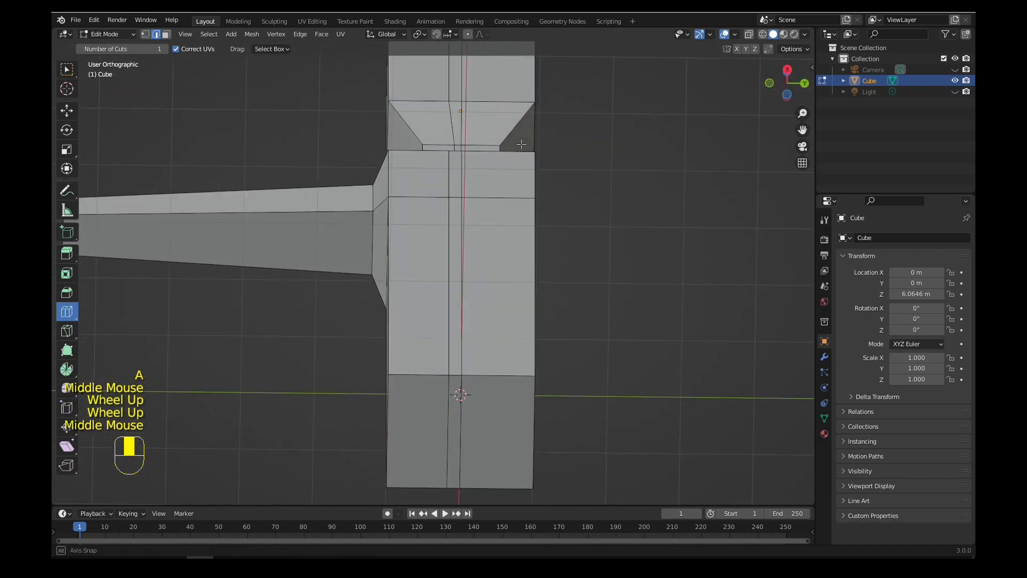
# - Extrude the torso's bottom face on the arm side straight down to form a leg
pyautogui.click(67, 74)
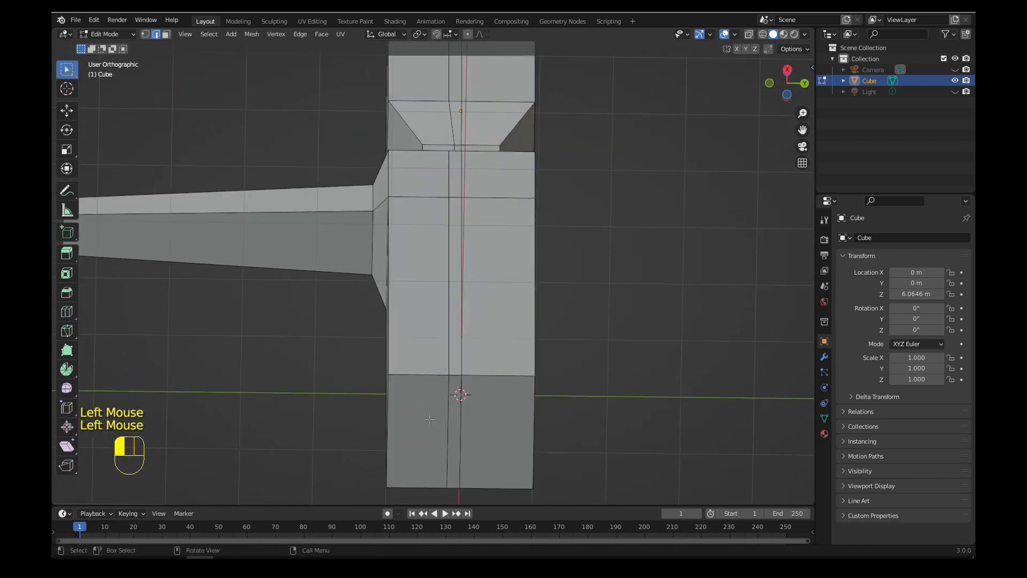
pyautogui.click(166, 35)
pyautogui.click(434, 417)
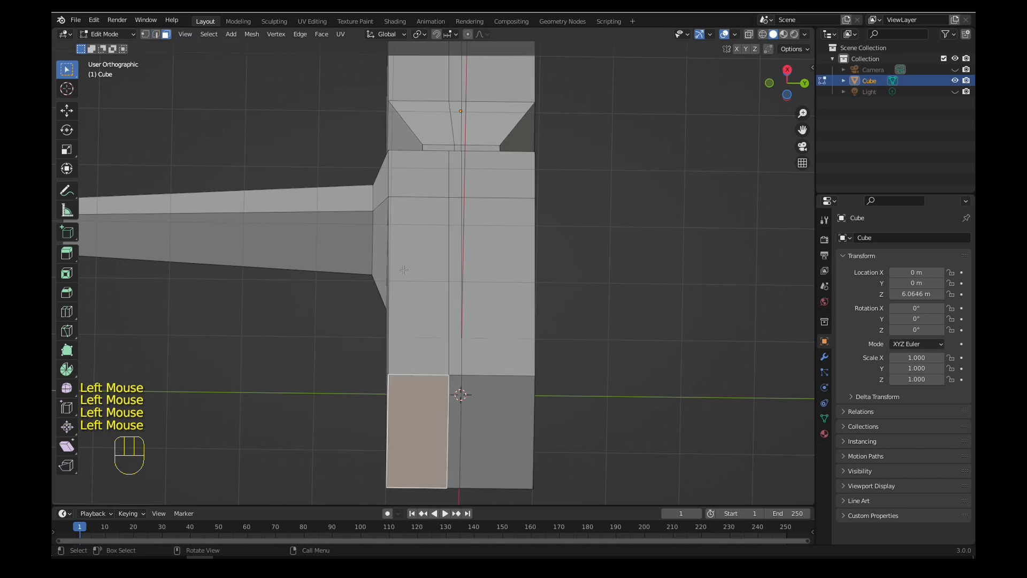
pyautogui.scroll(-1, 439, 332)
pyautogui.moveTo(434, 418); pyautogui.dragTo(453, 299, button='middle')
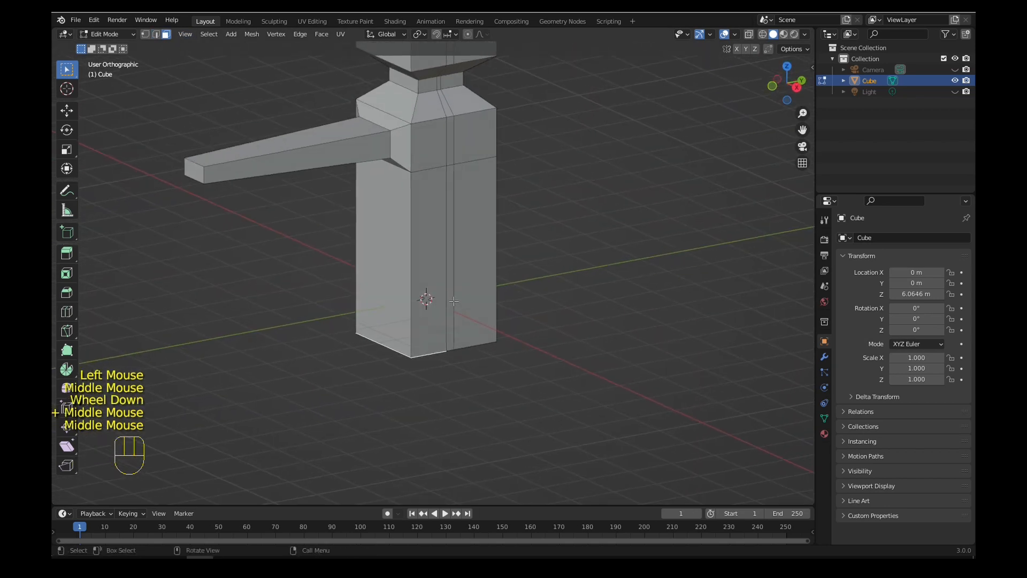
pyautogui.press('e')
pyautogui.click(429, 477)
# - In a right-side wireframe view, select and delete all faces of the body half without the arm and leg
pyautogui.scroll(-4, 430, 374)
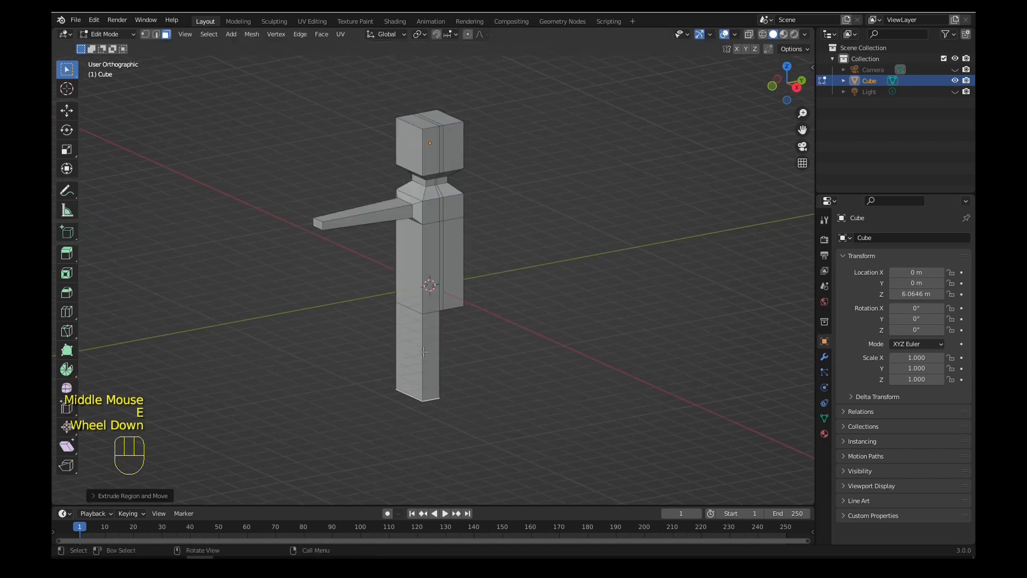
pyautogui.keyDown('shift'); pyautogui.moveTo(431, 349); pyautogui.dragTo(453, 308, button='middle'); pyautogui.keyUp('shift')
pyautogui.scroll(2, 441, 306)
pyautogui.scroll(3, 461, 310)
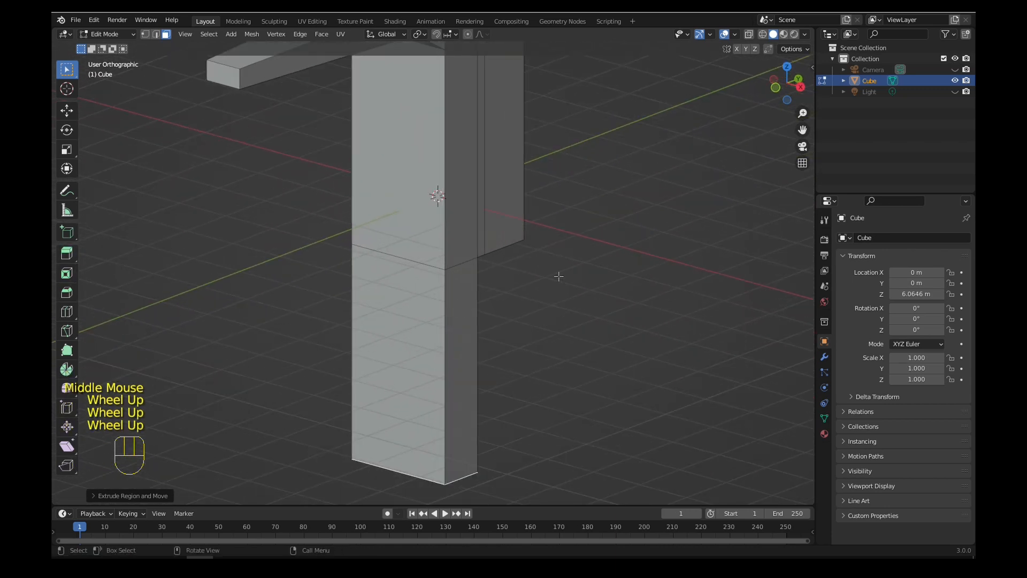
pyautogui.scroll(-4, 559, 276)
pyautogui.click(800, 87)
pyautogui.keyDown('shift'); pyautogui.moveTo(605, 140); pyautogui.dragTo(596, 226, button='middle'); pyautogui.keyUp('shift')
pyautogui.scroll(-1, 597, 227)
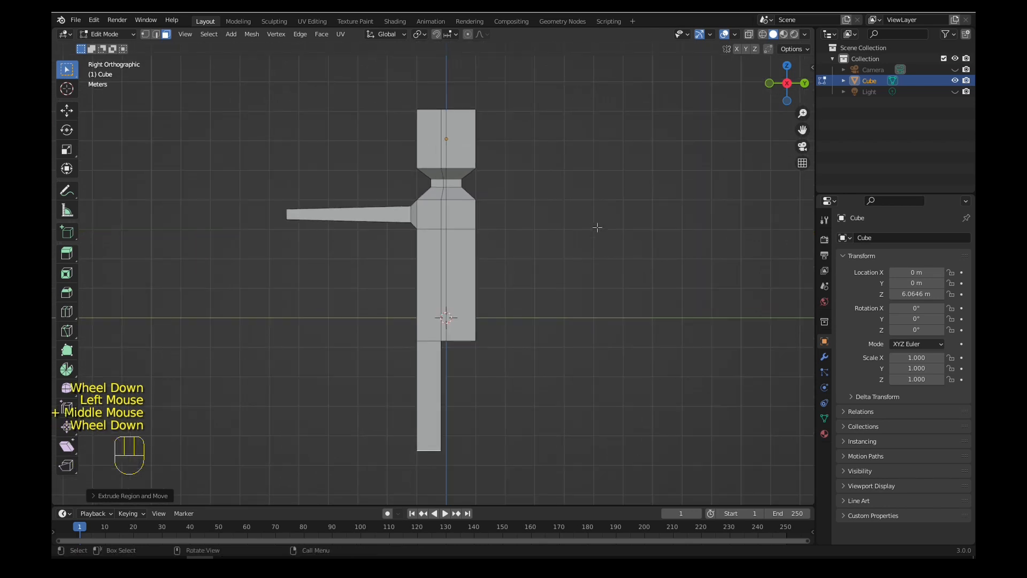
pyautogui.click(164, 37)
pyautogui.click(763, 34)
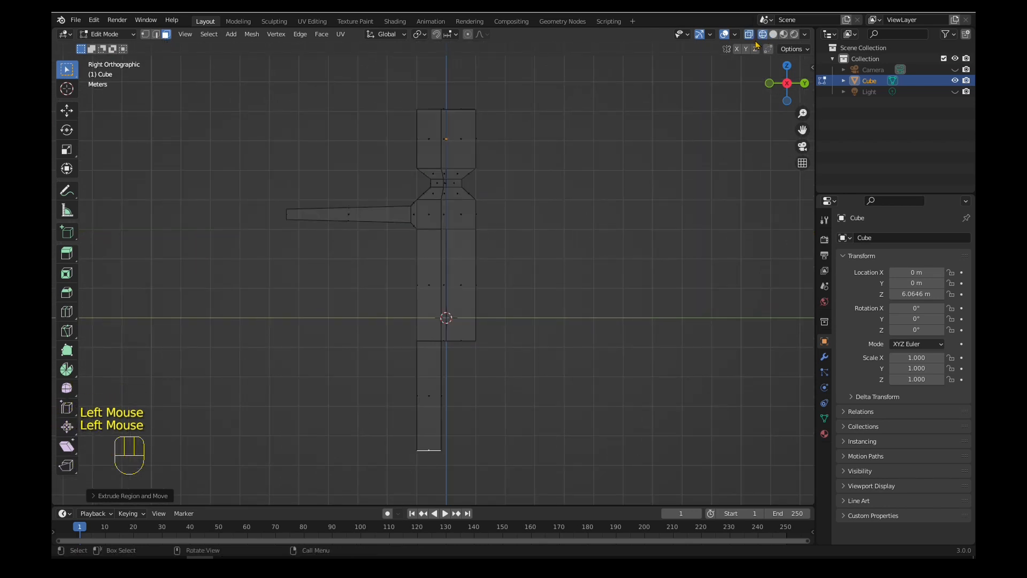
pyautogui.moveTo(544, 385); pyautogui.dragTo(450, 76)
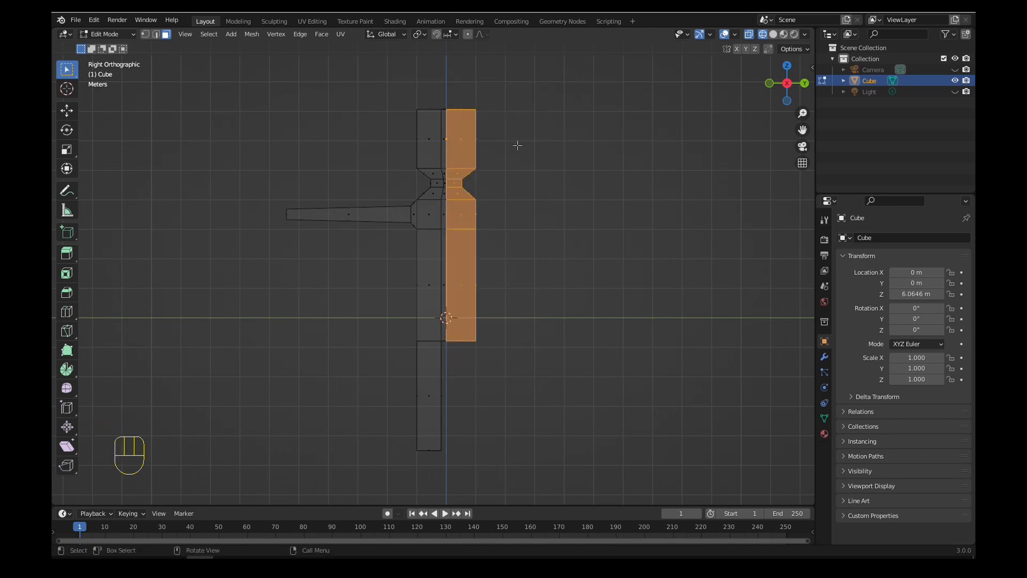
pyautogui.press('Delete')
pyautogui.click(518, 148)
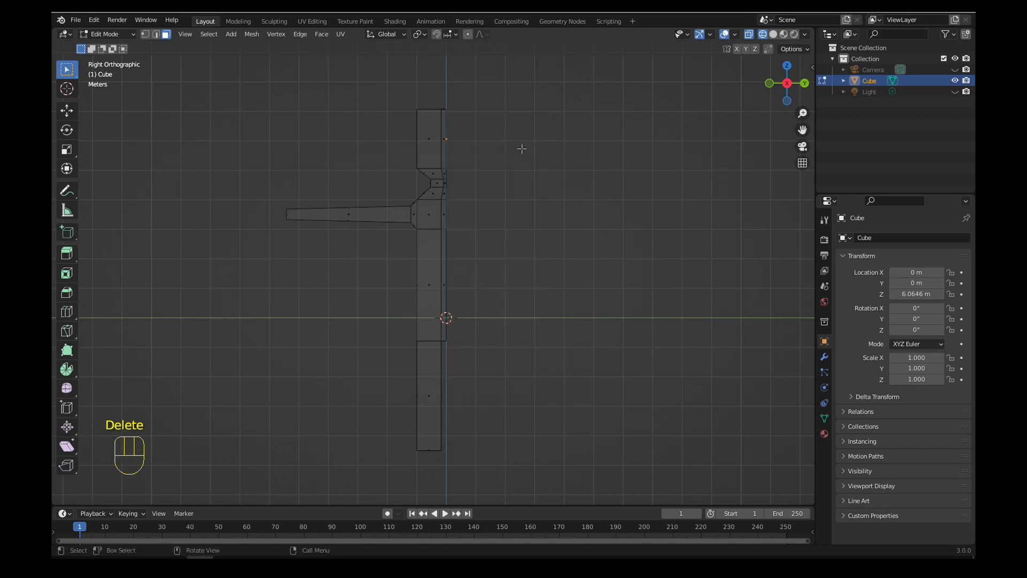
# - Add a Mirror modifier to the half body, mirroring across the Y axis only, and return to solid shading
pyautogui.click(823, 356)
pyautogui.click(885, 237)
pyautogui.click(754, 361)
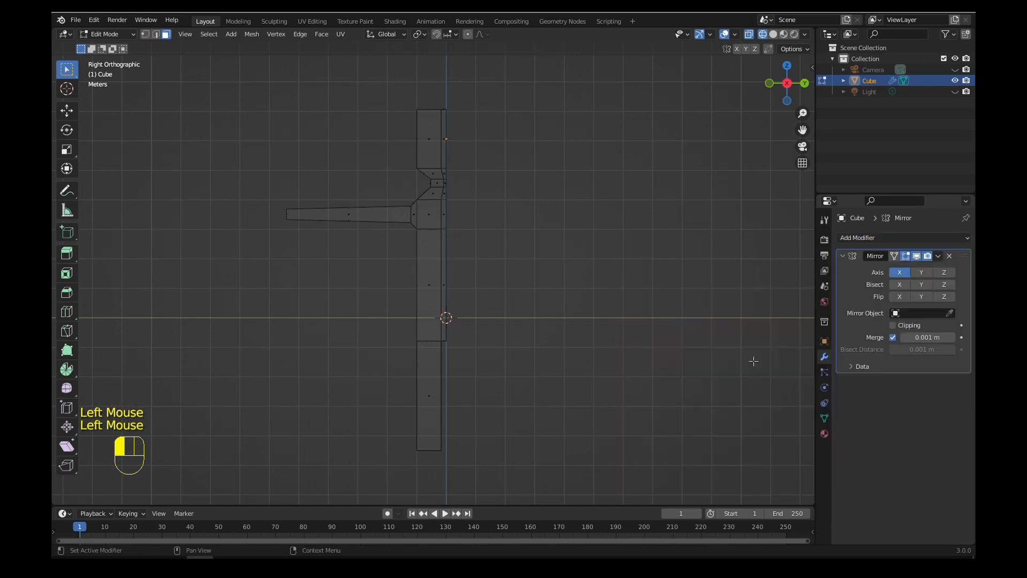
pyautogui.click(920, 272)
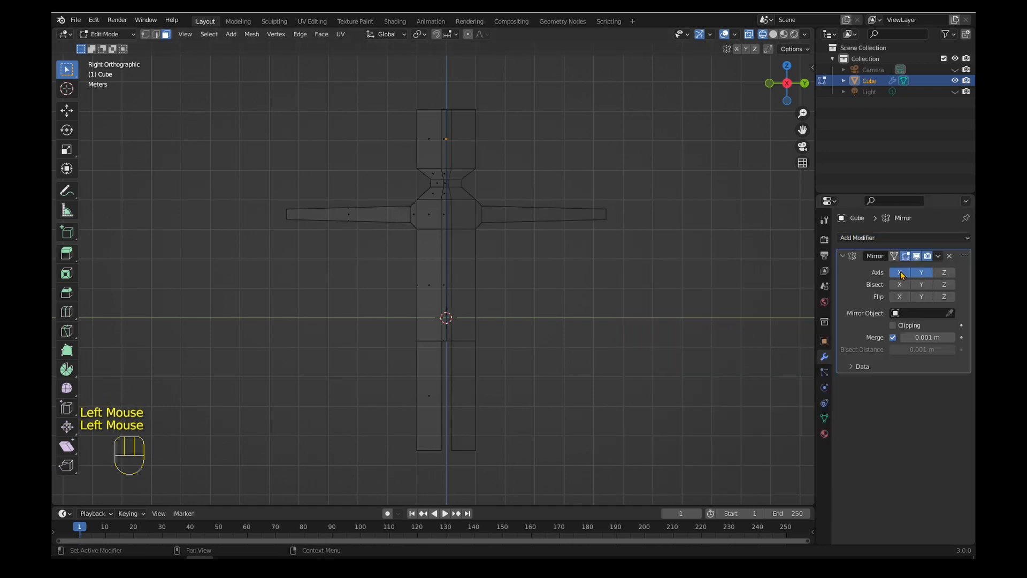
pyautogui.click(901, 273)
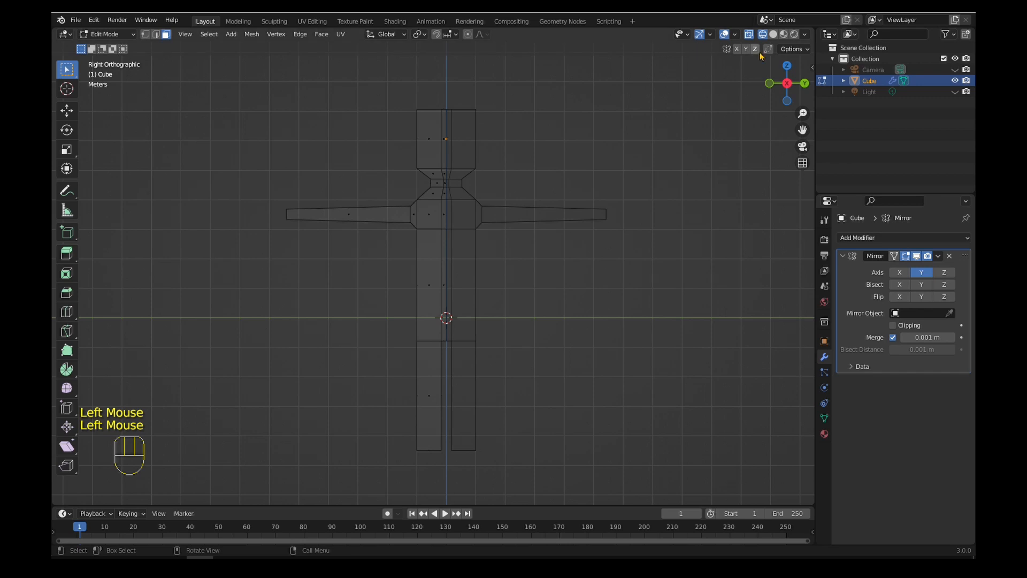
pyautogui.click(773, 34)
# - Add a horizontal loop cut around the leg and slide it down close to the leg's lower end
pyautogui.moveTo(484, 152)
pyautogui.mouseDown(button='middle')
pyautogui.moveTo(509, 176)
pyautogui.moveTo(471, 184)
pyautogui.moveTo(507, 245)
pyautogui.mouseUp(button='middle')
pyautogui.scroll(2, 507, 245)
pyautogui.keyDown('shift'); pyautogui.moveTo(583, 298); pyautogui.dragTo(573, 229, button='middle'); pyautogui.keyUp('shift')
pyautogui.scroll(2, 508, 308)
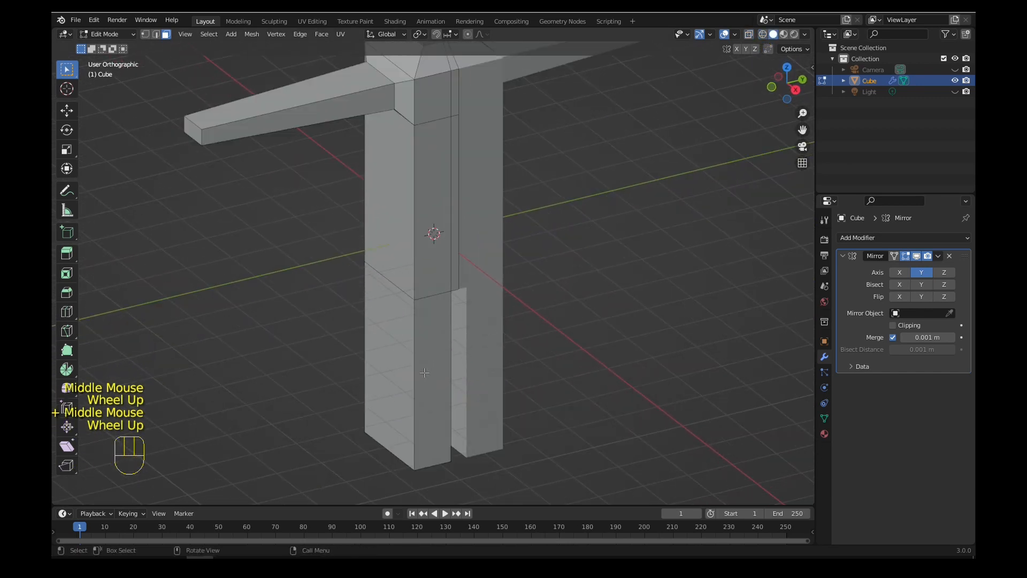
pyautogui.moveTo(425, 372); pyautogui.dragTo(443, 367, button='middle')
pyautogui.press('Tab')
pyautogui.press('Tab')
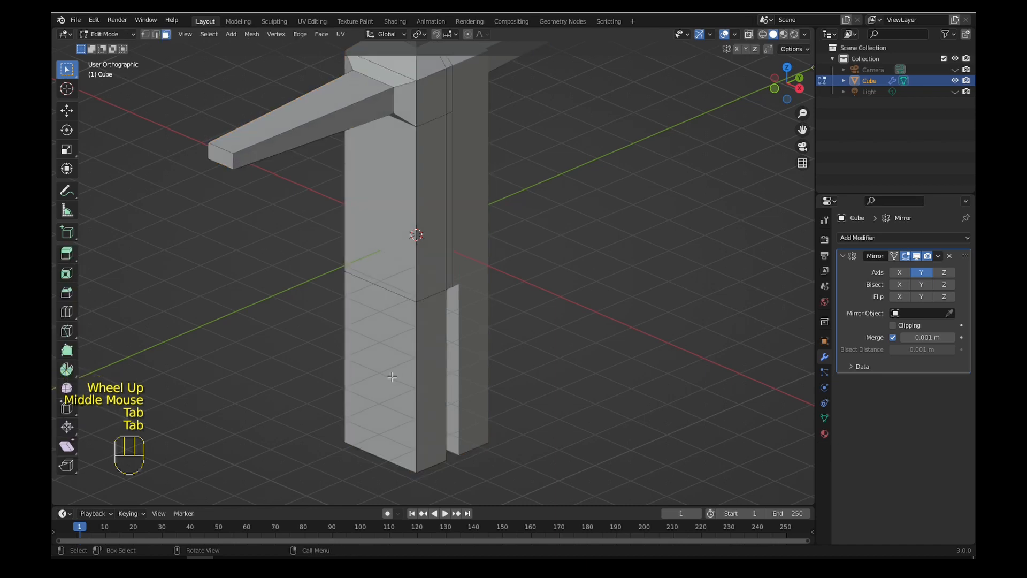
pyautogui.click(67, 312)
pyautogui.moveTo(393, 374); pyautogui.dragTo(406, 440)
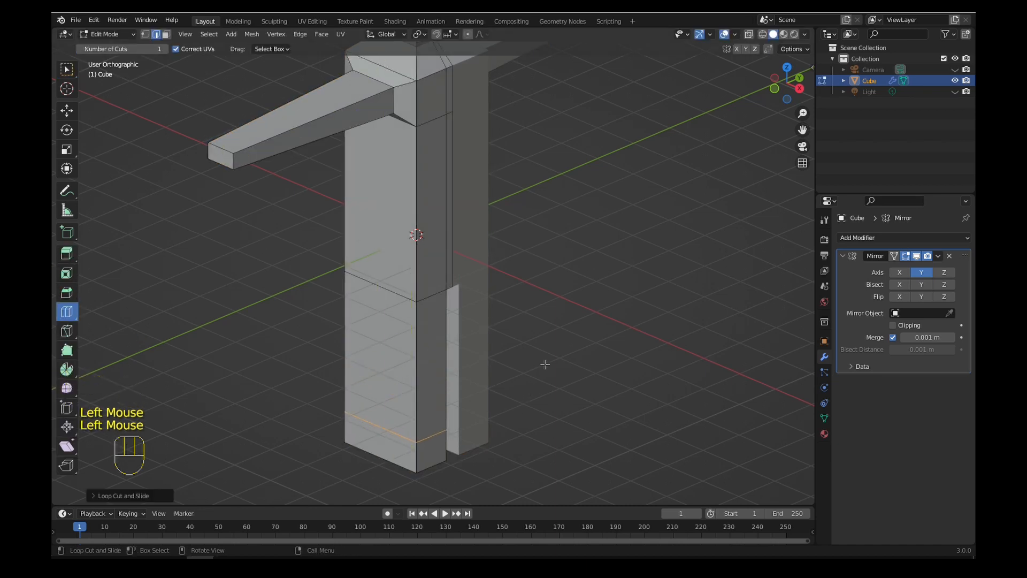
# - Extrude the front face below the leg's new loop forward to form a foot
pyautogui.keyDown('shift'); pyautogui.moveTo(544, 364); pyautogui.dragTo(578, 276, button='middle'); pyautogui.keyUp('shift')
pyautogui.click(166, 33)
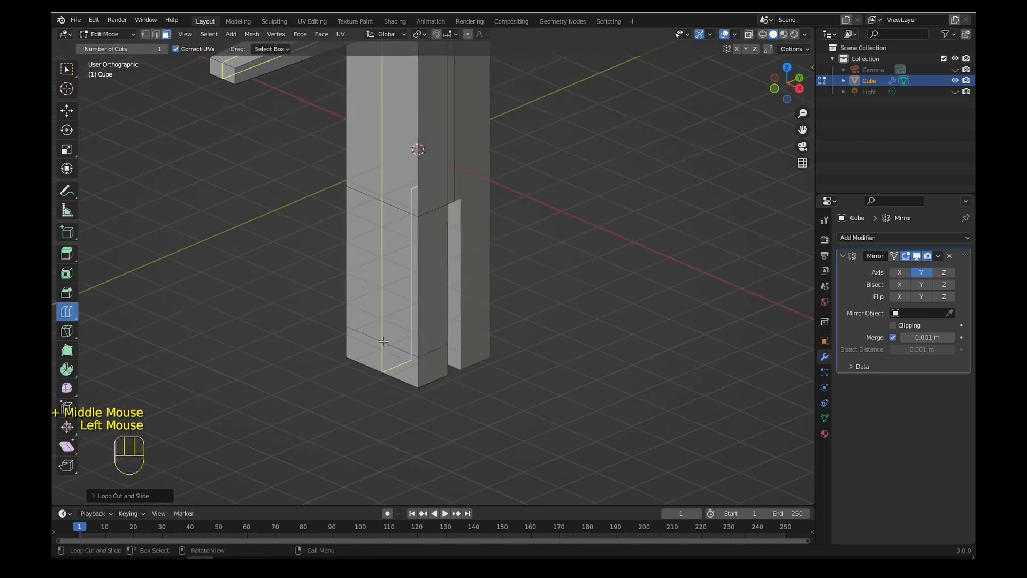
pyautogui.click(66, 69)
pyautogui.click(432, 369)
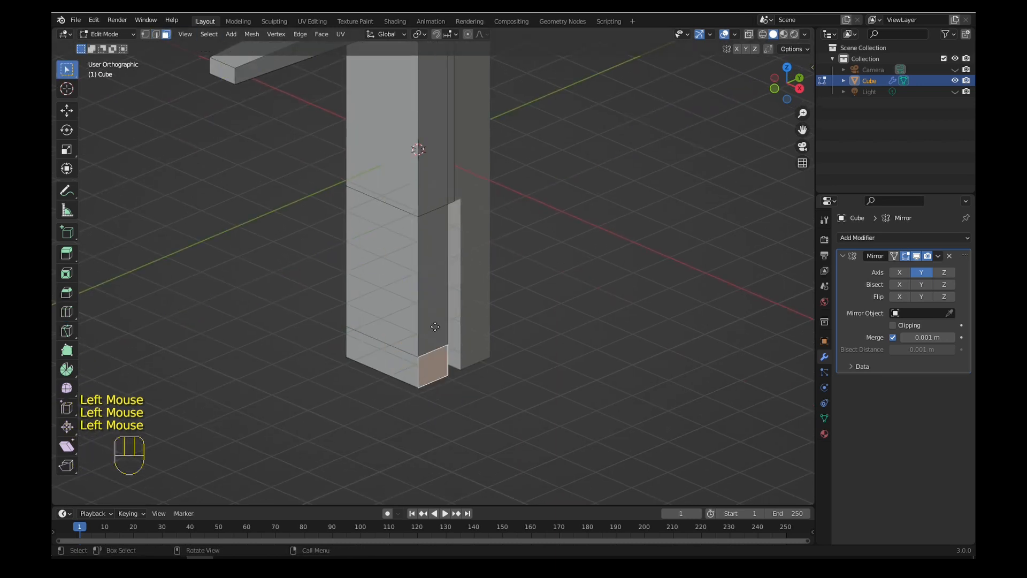
pyautogui.press('e')
pyautogui.click(474, 347)
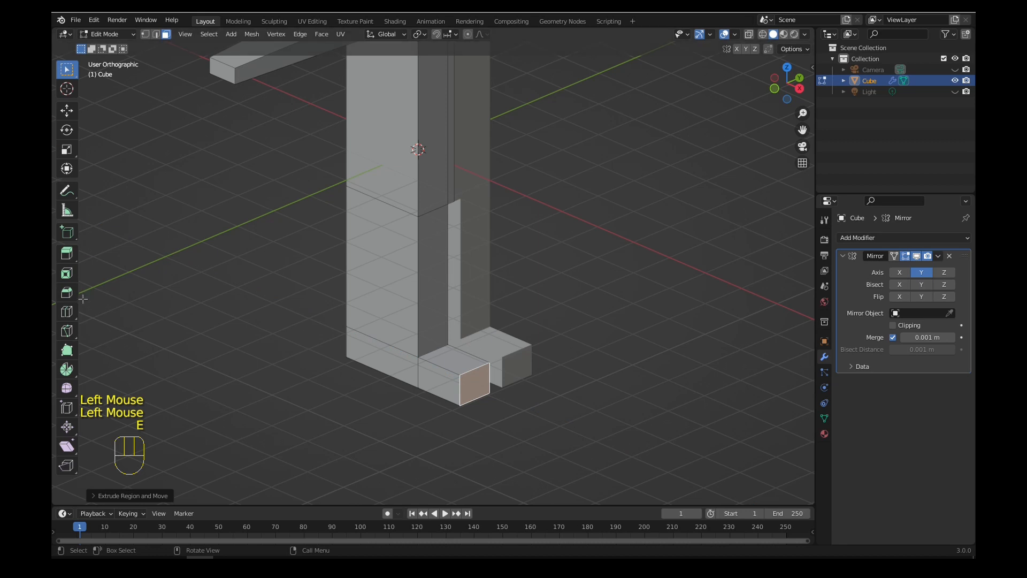
# - Add a loop cut around the leg just above the foot and scale it down to narrow the ankle
pyautogui.click(68, 312)
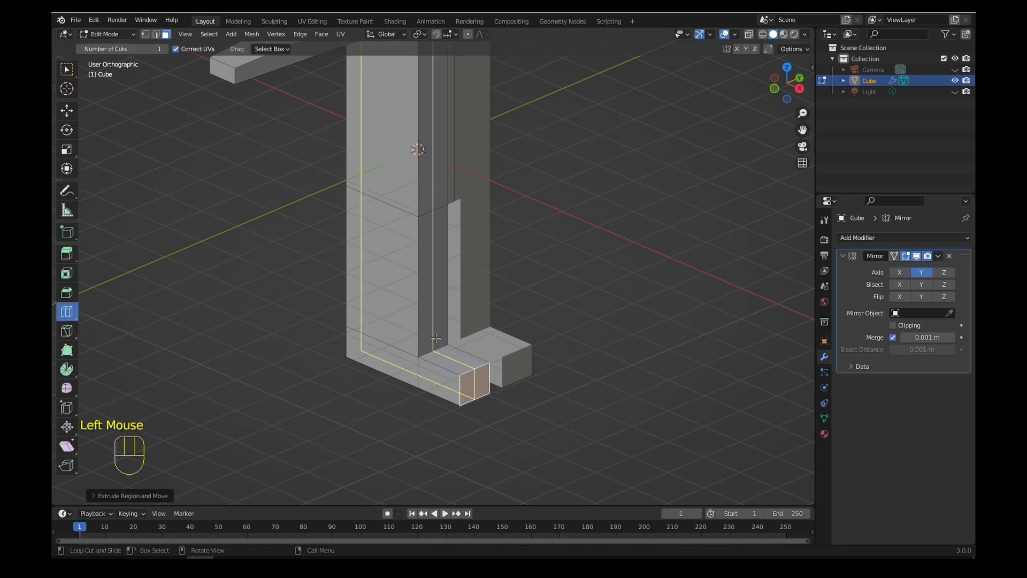
pyautogui.moveTo(412, 270); pyautogui.dragTo(413, 366)
pyautogui.press('s')
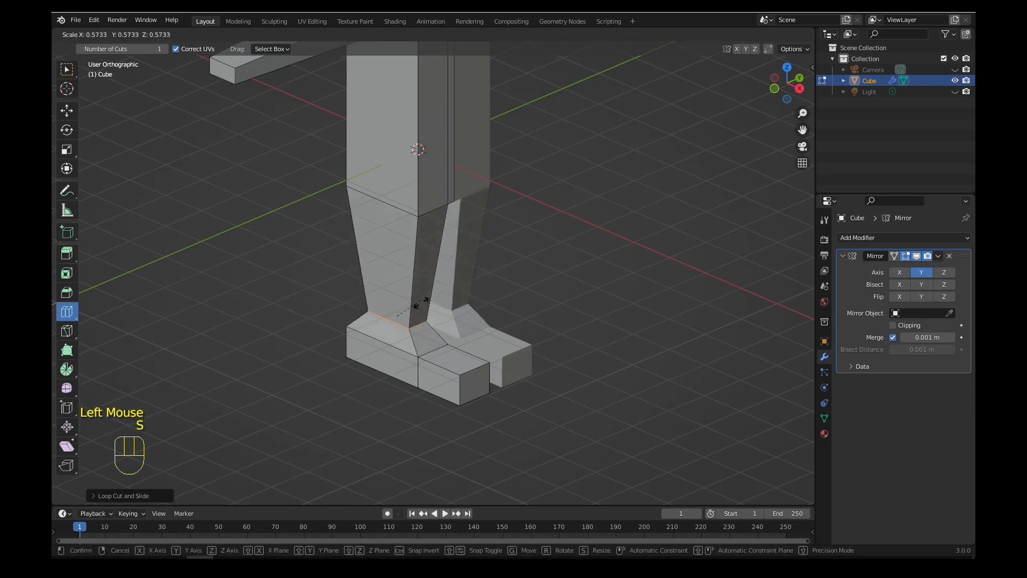
pyautogui.click(420, 310)
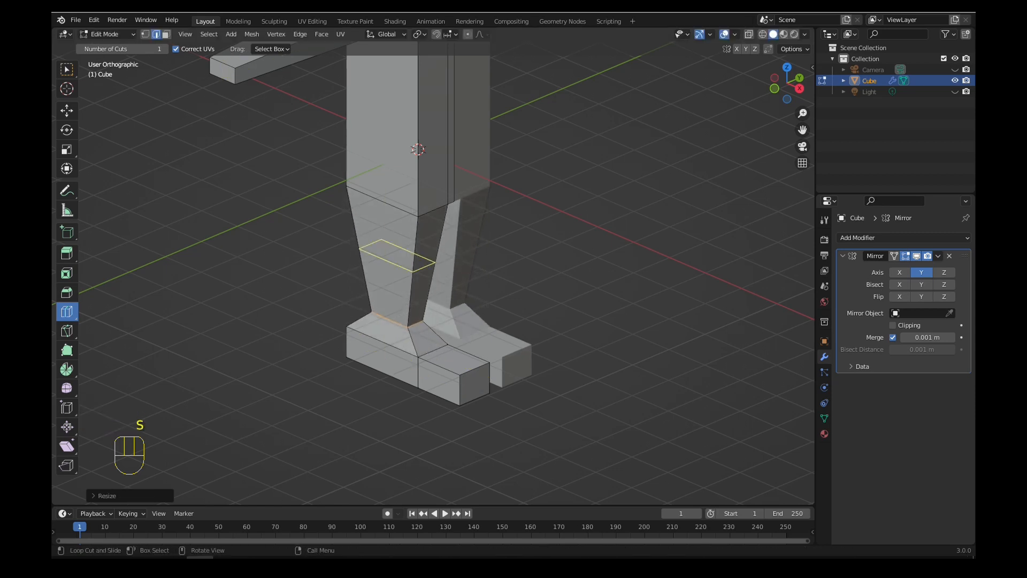
# - Add a loop cut around the leg just below the torso and scale it to about 0.67
pyautogui.moveTo(423, 256); pyautogui.dragTo(426, 210)
pyautogui.press('s')
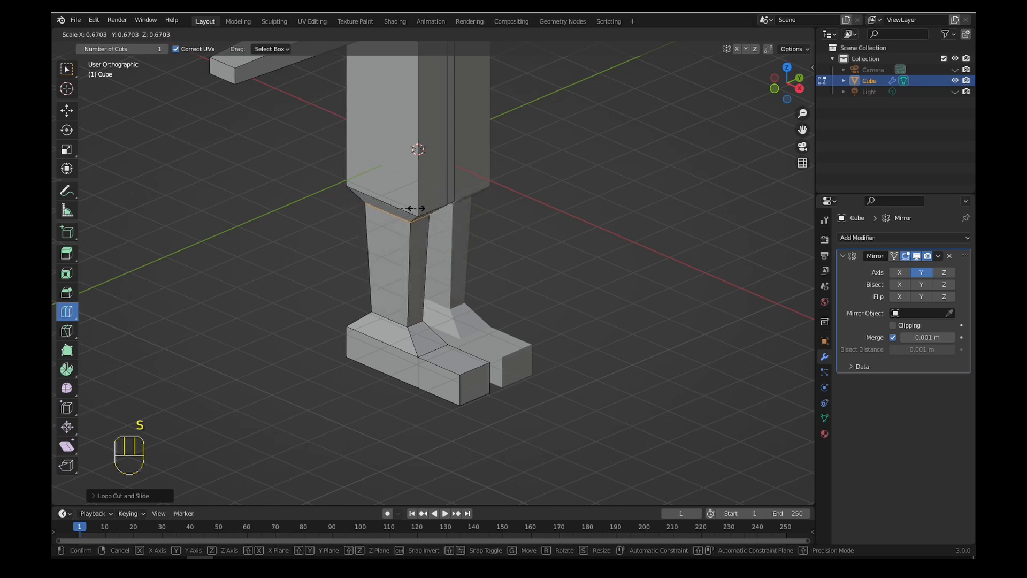
pyautogui.click(413, 208)
# - Extrude the end face of the arm outward to form the hand
pyautogui.moveTo(516, 229); pyautogui.dragTo(611, 325, button='middle')
pyautogui.scroll(-2, 535, 183)
pyautogui.scroll(2, 464, 261)
pyautogui.click(166, 35)
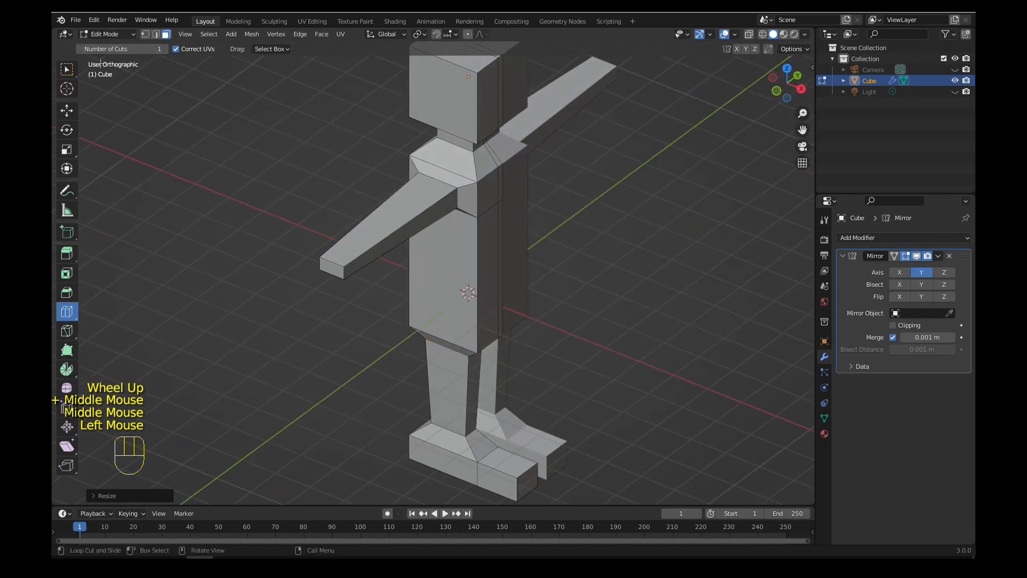
pyautogui.click(67, 70)
pyautogui.click(333, 269)
pyautogui.press('e')
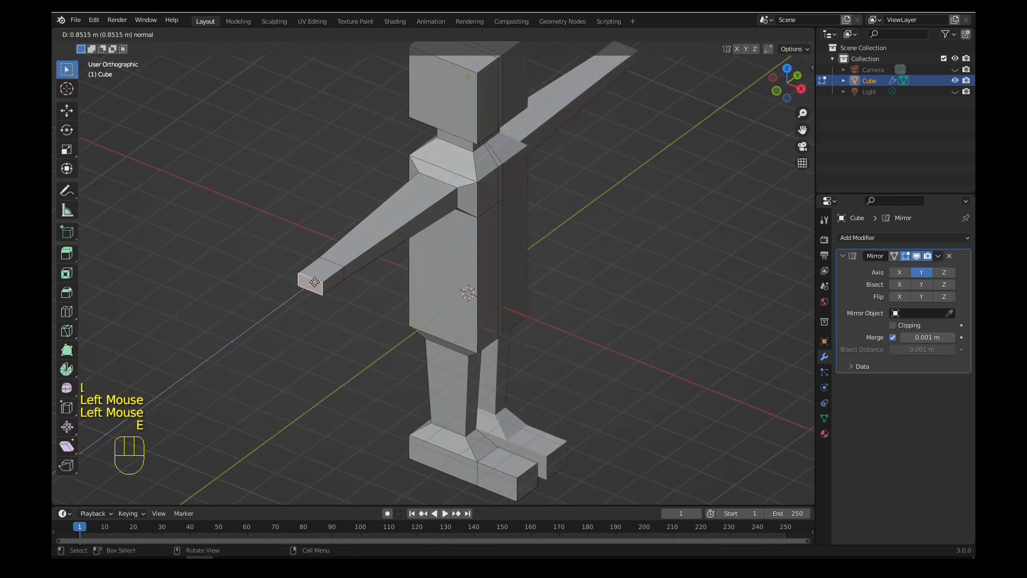
pyautogui.click(309, 287)
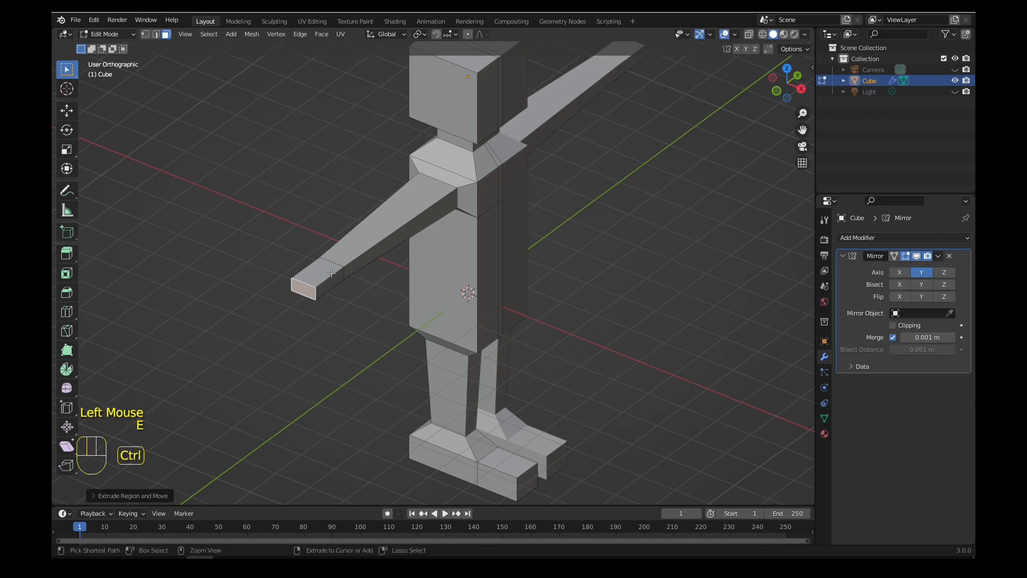
# - Add a loop cut across the hand, slid slightly towards the wrist
pyautogui.hotkey('ctrl', 'r')
pyautogui.click(332, 274)
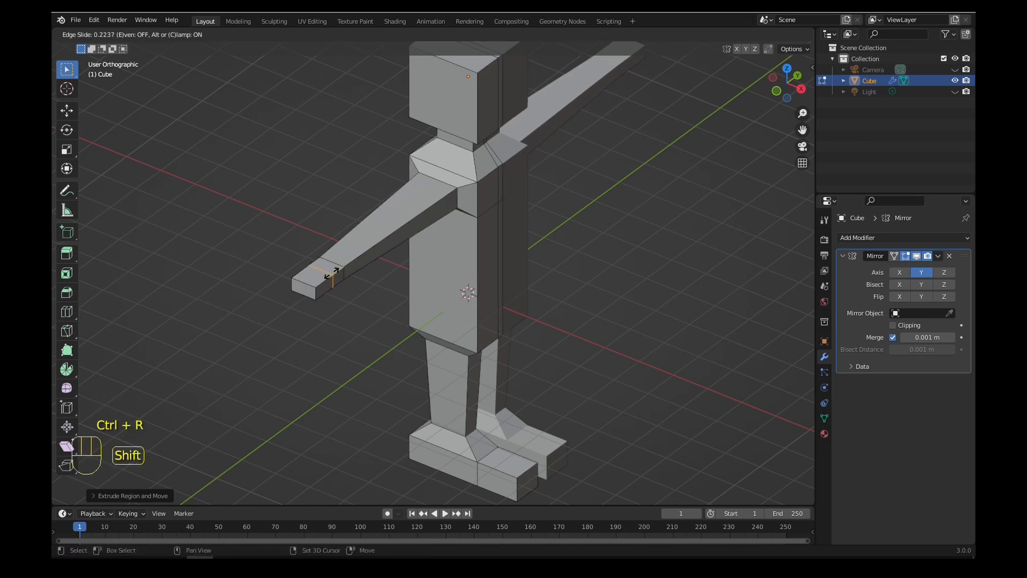
pyautogui.click(333, 274)
# - Extrude the hand's front side face next to the wrist forward to form a thumb
pyautogui.keyDown('shift'); pyautogui.moveTo(406, 277); pyautogui.dragTo(434, 279, button='middle'); pyautogui.keyUp('shift')
pyautogui.scroll(2, 445, 270)
pyautogui.click(167, 34)
pyautogui.click(334, 270)
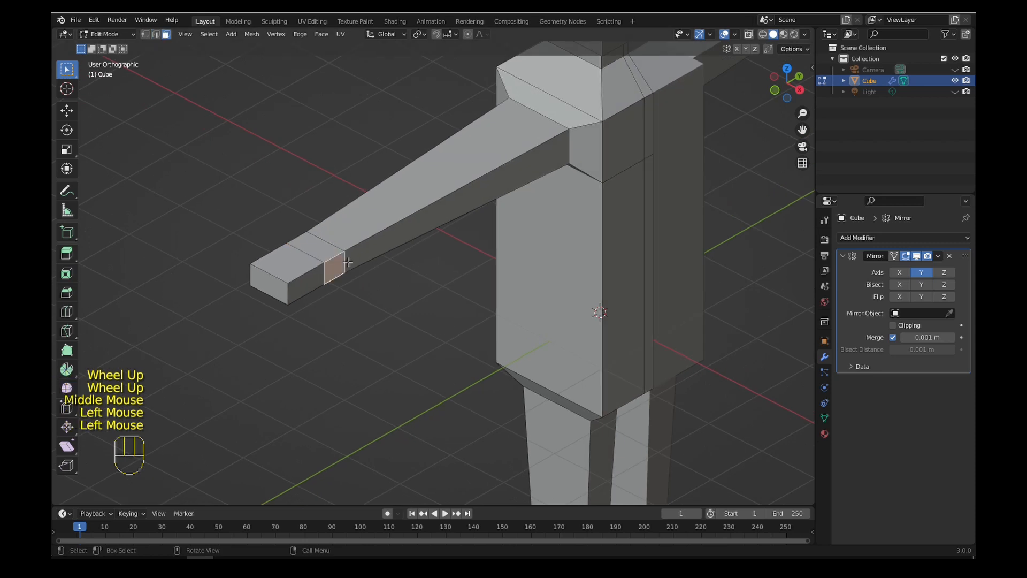
pyautogui.press('e')
pyautogui.click(380, 273)
# - Examine the mirrored figure's overall proportions, hands and head from several angles
pyautogui.scroll(-2, 380, 274)
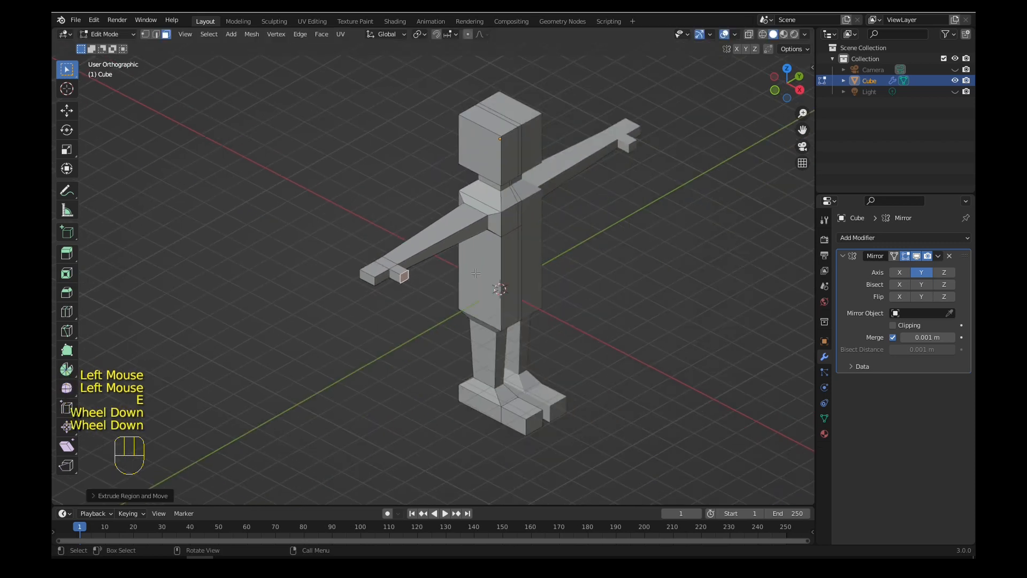
pyautogui.moveTo(380, 274); pyautogui.dragTo(520, 298, button='middle')
pyautogui.scroll(-1, 375, 282)
pyautogui.scroll(2, 396, 278)
pyautogui.scroll(2, 531, 267)
pyautogui.scroll(-2, 505, 270)
pyautogui.scroll(1, 510, 387)
pyautogui.scroll(1, 511, 387)
pyautogui.scroll(-2, 520, 298)
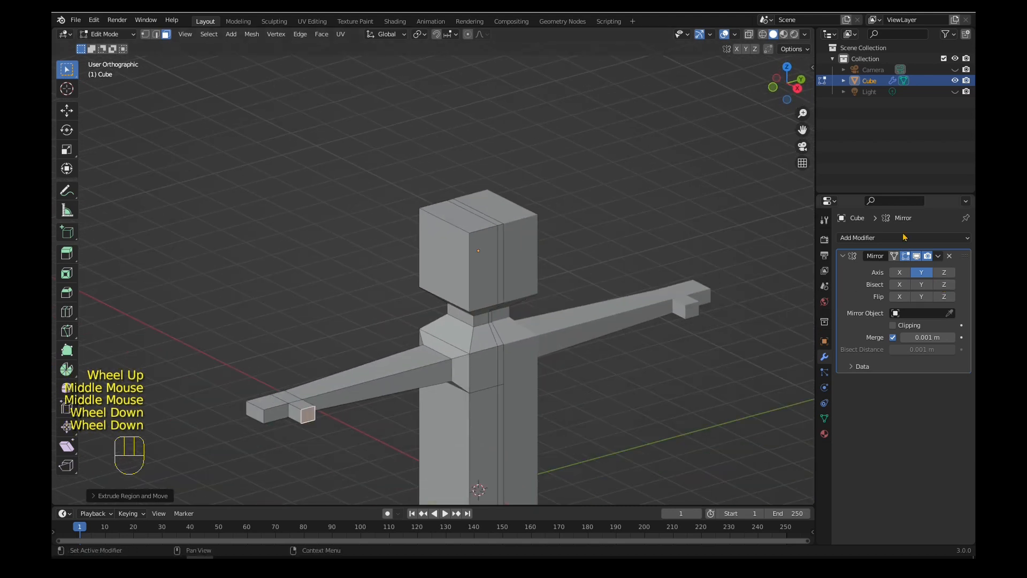
# - Add a Subdivision Surface modifier to the character and check the smoothed body in Object Mode
pyautogui.click(886, 239)
pyautogui.click(790, 438)
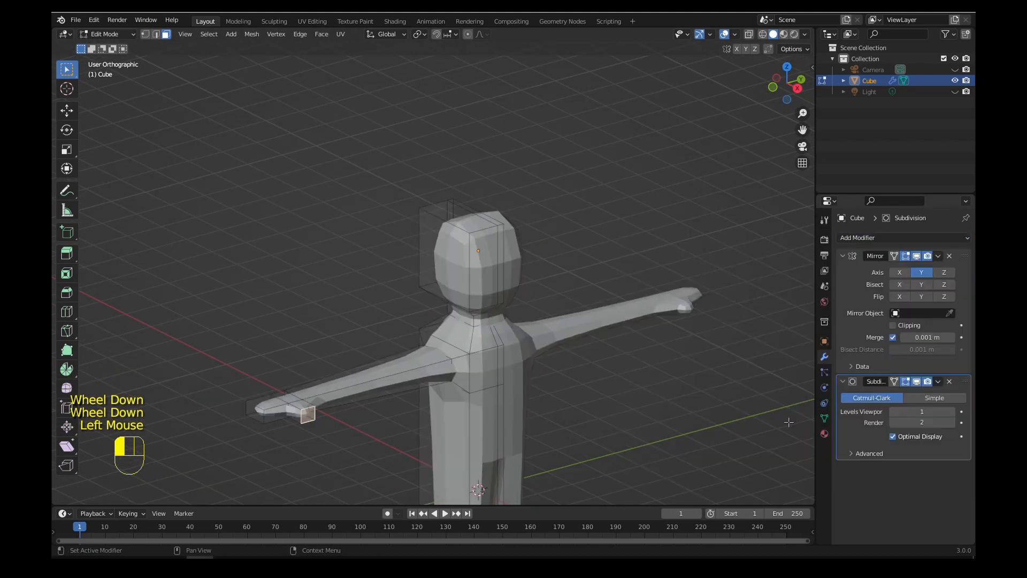
pyautogui.keyDown('shift'); pyautogui.moveTo(650, 261); pyautogui.dragTo(402, 168, button='middle'); pyautogui.keyUp('shift')
pyautogui.scroll(2, 447, 183)
pyautogui.press('Tab')
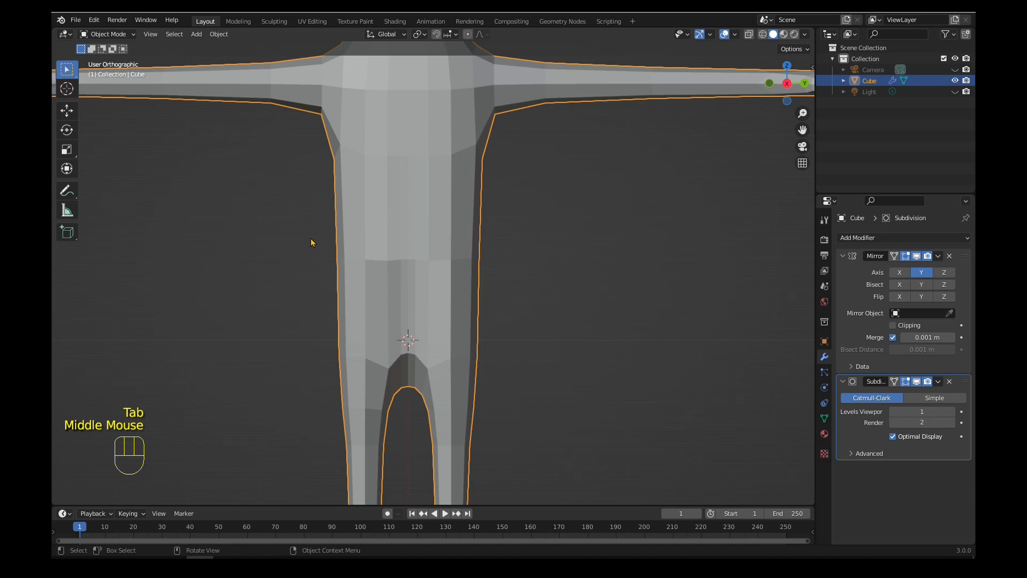
pyautogui.press('Tab')
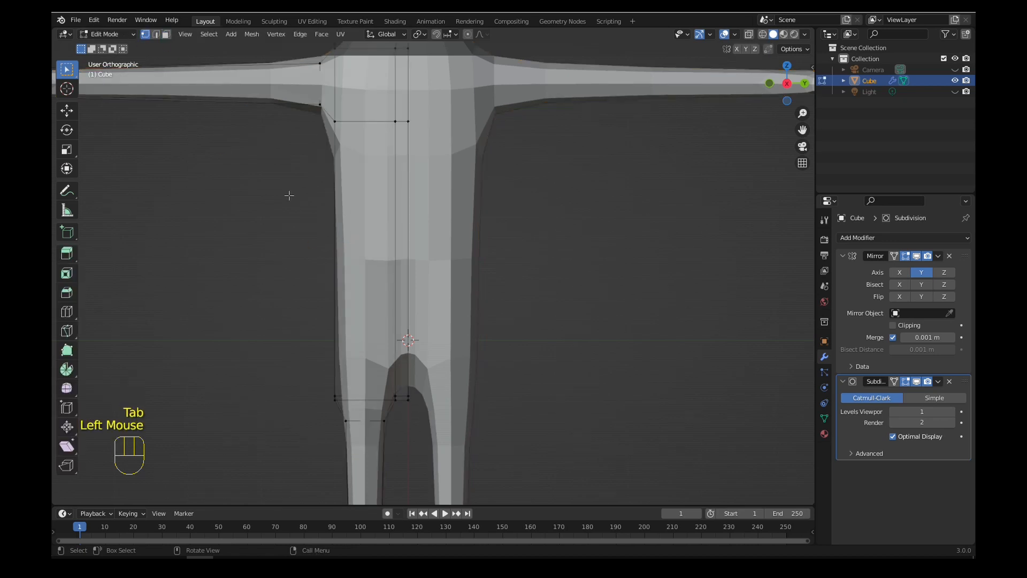
# - Add a loop cut around the torso just above its lower edge and scale it to about 1.06
pyautogui.moveTo(451, 339); pyautogui.dragTo(490, 370, button='middle')
pyautogui.keyDown('shift'); pyautogui.moveTo(490, 370); pyautogui.dragTo(510, 334, button='middle'); pyautogui.keyUp('shift')
pyautogui.moveTo(510, 335)
pyautogui.mouseDown(button='middle')
pyautogui.moveTo(458, 311)
pyautogui.moveTo(507, 320)
pyautogui.mouseUp(button='middle')
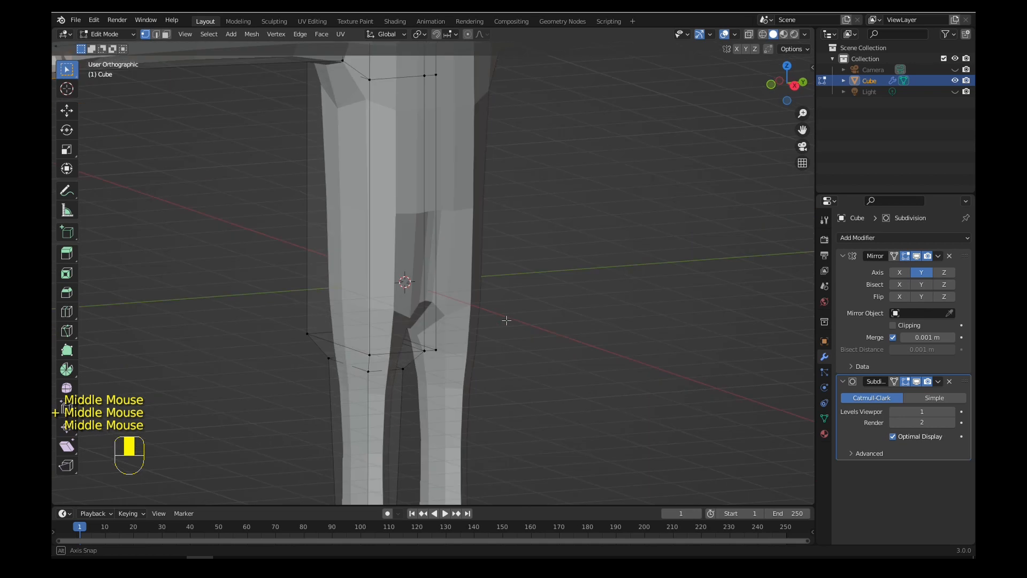
pyautogui.click(66, 311)
pyautogui.moveTo(405, 234); pyautogui.dragTo(424, 364)
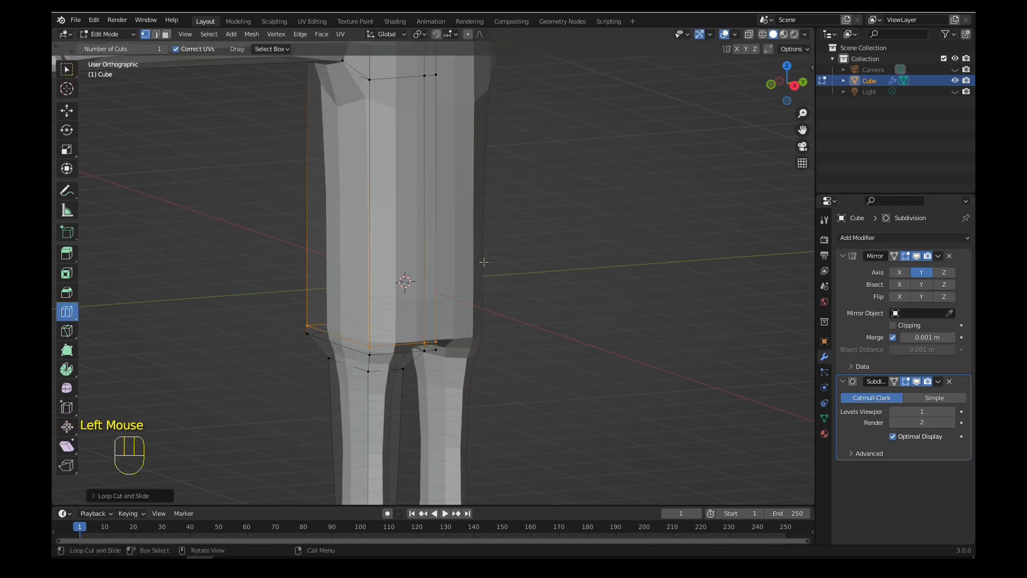
pyautogui.press('s')
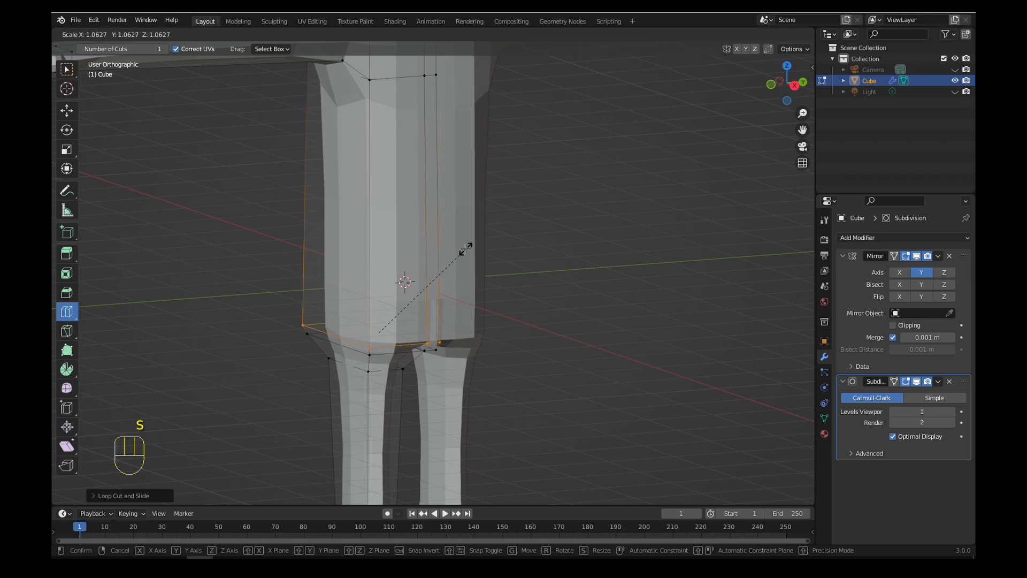
pyautogui.click(465, 245)
# - Examine the smoothed torso and the area between the legs from the front and below, in Object and Edit Mode
pyautogui.moveTo(465, 245)
pyautogui.mouseDown(button='middle')
pyautogui.moveTo(435, 291)
pyautogui.moveTo(450, 255)
pyautogui.mouseUp(button='middle')
pyautogui.scroll(-2, 449, 255)
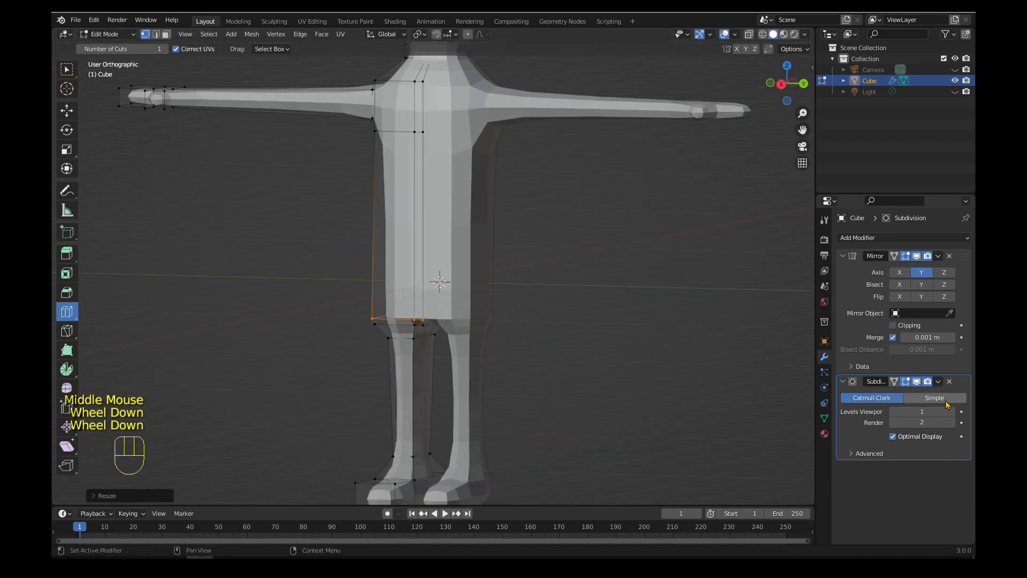
pyautogui.keyDown('shift'); pyautogui.moveTo(567, 214); pyautogui.dragTo(508, 208, button='middle'); pyautogui.keyUp('shift')
pyautogui.scroll(-1, 597, 261)
pyautogui.press('Tab')
pyautogui.scroll(2, 512, 255)
pyautogui.press('Tab')
pyautogui.scroll(3, 510, 259)
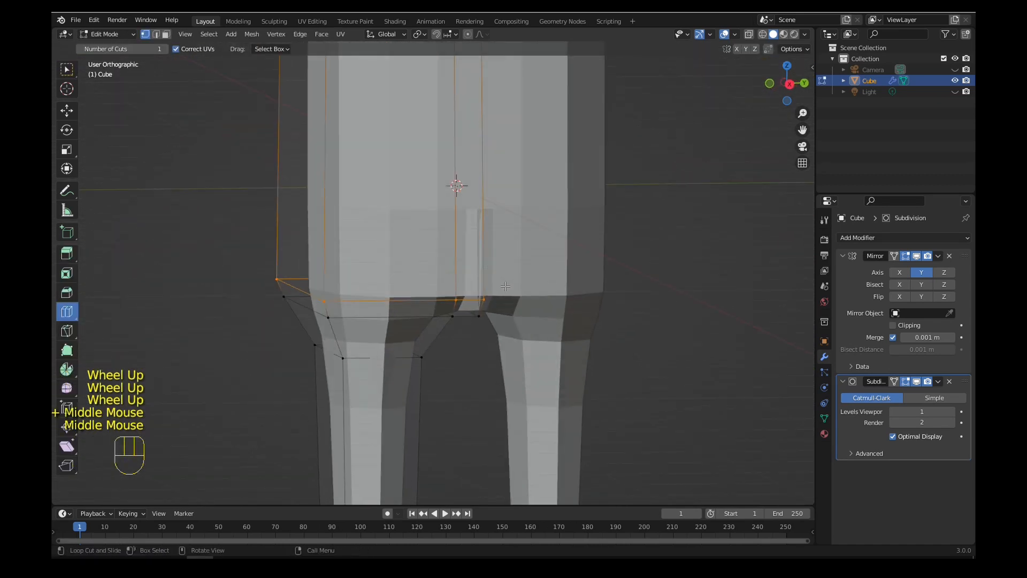
pyautogui.scroll(-2, 505, 286)
pyautogui.moveTo(617, 273); pyautogui.dragTo(459, 222, button='middle')
pyautogui.scroll(-3, 539, 264)
pyautogui.scroll(3, 543, 252)
pyautogui.scroll(2, 513, 300)
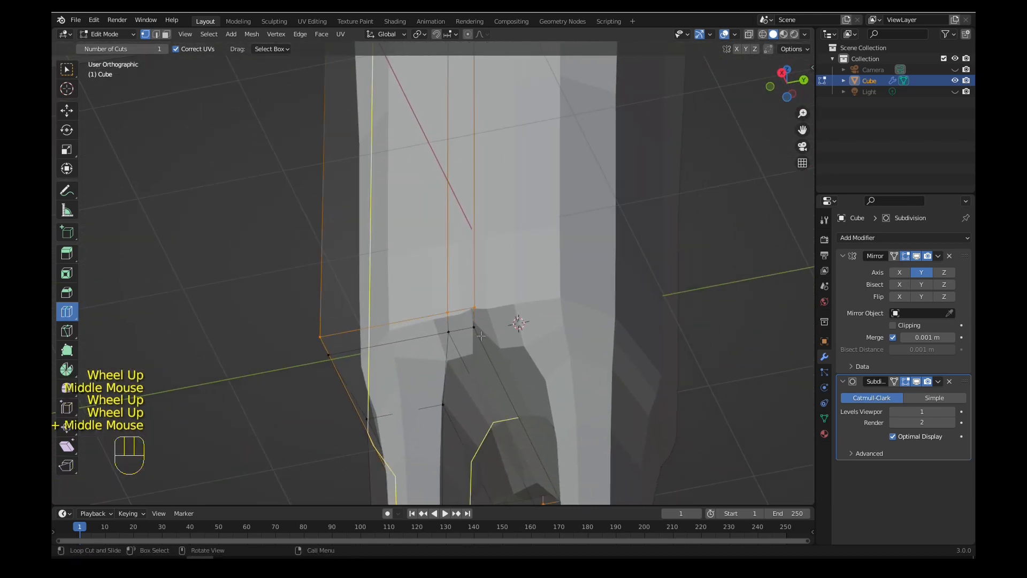
# - Move the lower front crotch vertex to the body's centre line between the legs
pyautogui.click(67, 69)
pyautogui.click(475, 331)
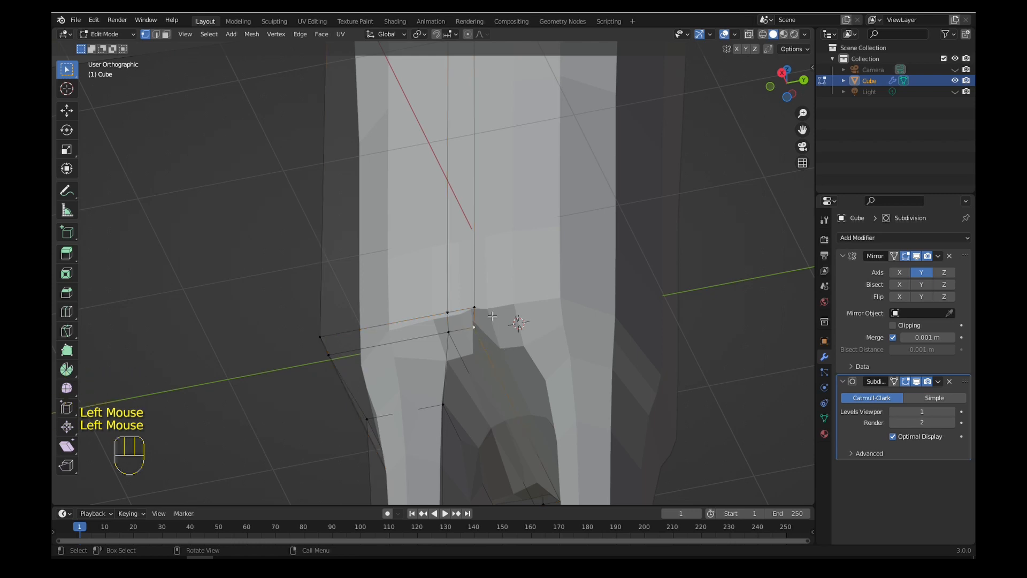
pyautogui.press('g')
pyautogui.click(491, 326)
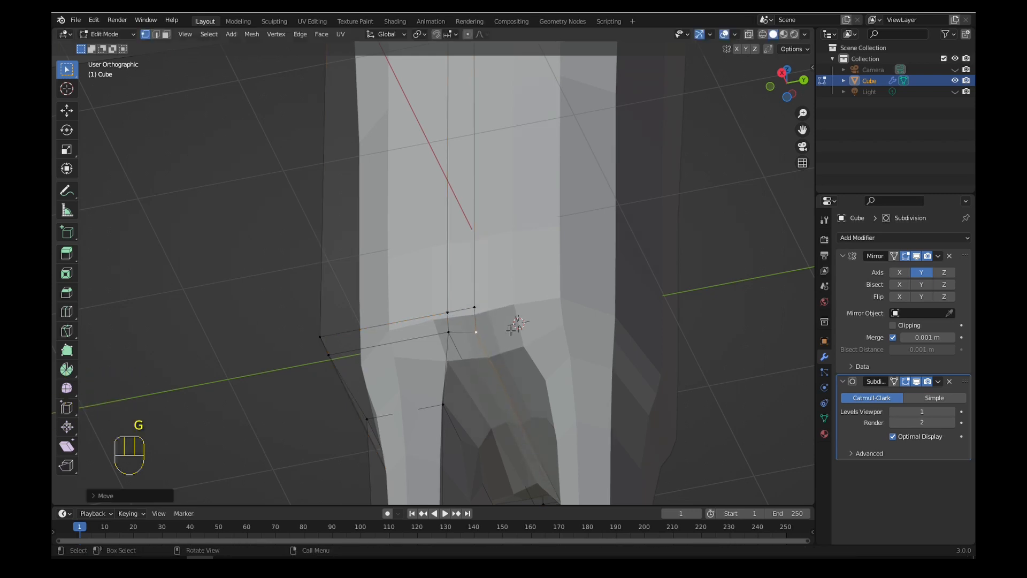
# - Move the matching lower crotch vertex at the back to close the notch between the two halves
pyautogui.scroll(-1, 490, 325)
pyautogui.moveTo(491, 326); pyautogui.dragTo(724, 314, button='middle')
pyautogui.scroll(-3, 553, 355)
pyautogui.scroll(1, 519, 235)
pyautogui.scroll(1, 482, 256)
pyautogui.moveTo(481, 257); pyautogui.dragTo(473, 270, button='middle')
pyautogui.scroll(2, 473, 270)
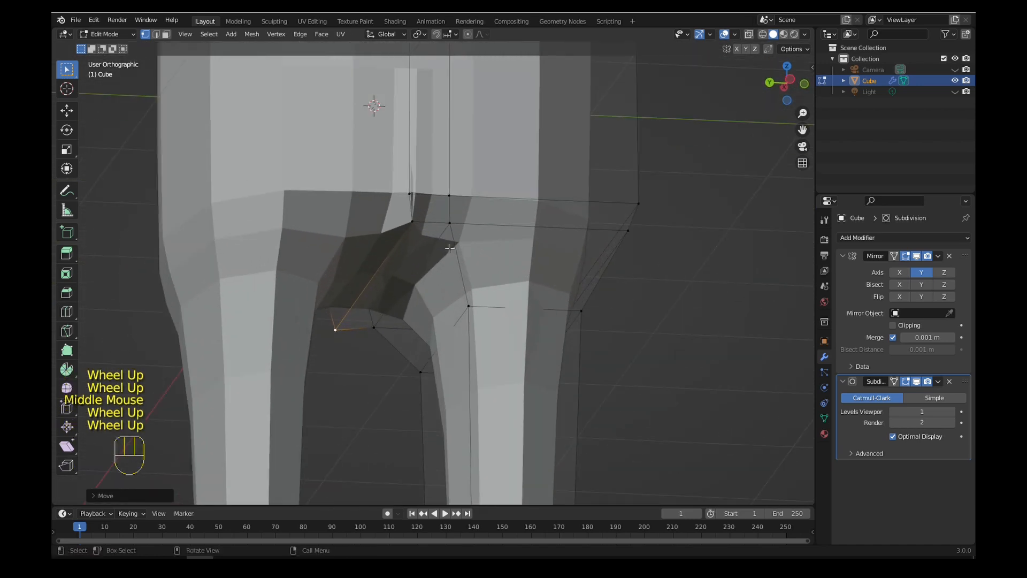
pyautogui.click(410, 224)
pyautogui.press('g')
pyautogui.click(409, 235)
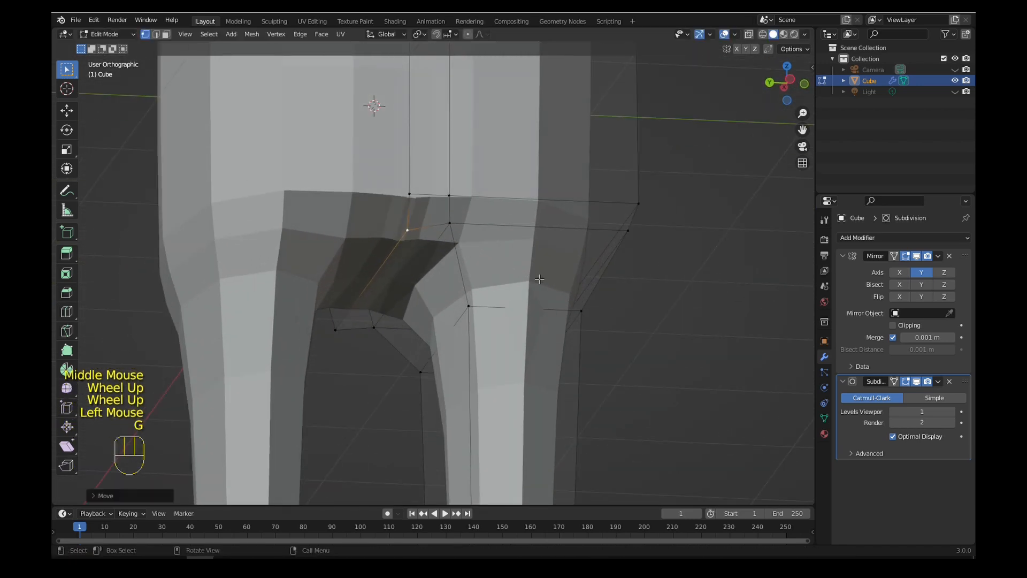
# - Enable Clipping on the Mirror modifier and move the lower back crotch vertex onto the mirror plane
pyautogui.scroll(-2, 535, 289)
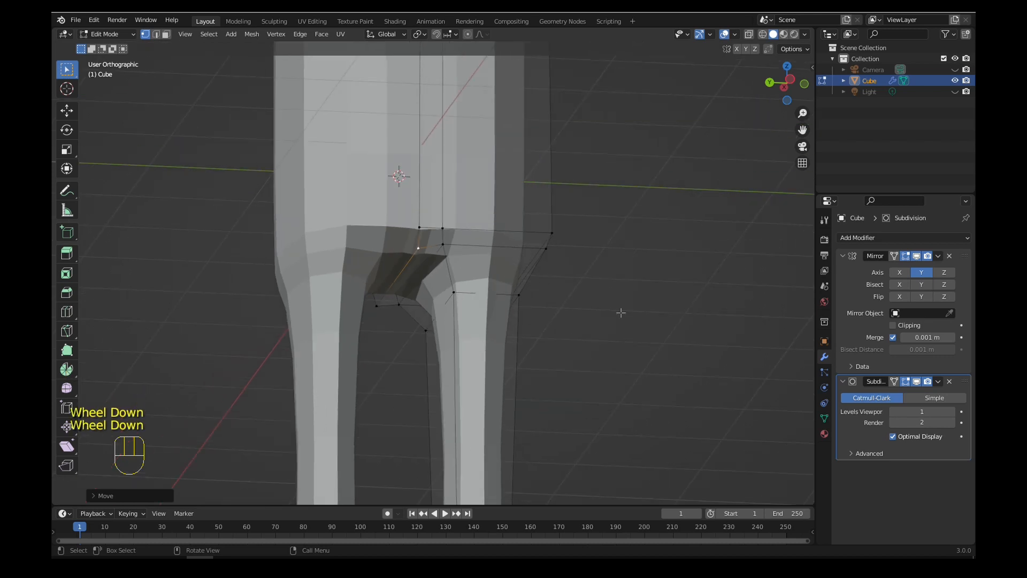
pyautogui.click(897, 328)
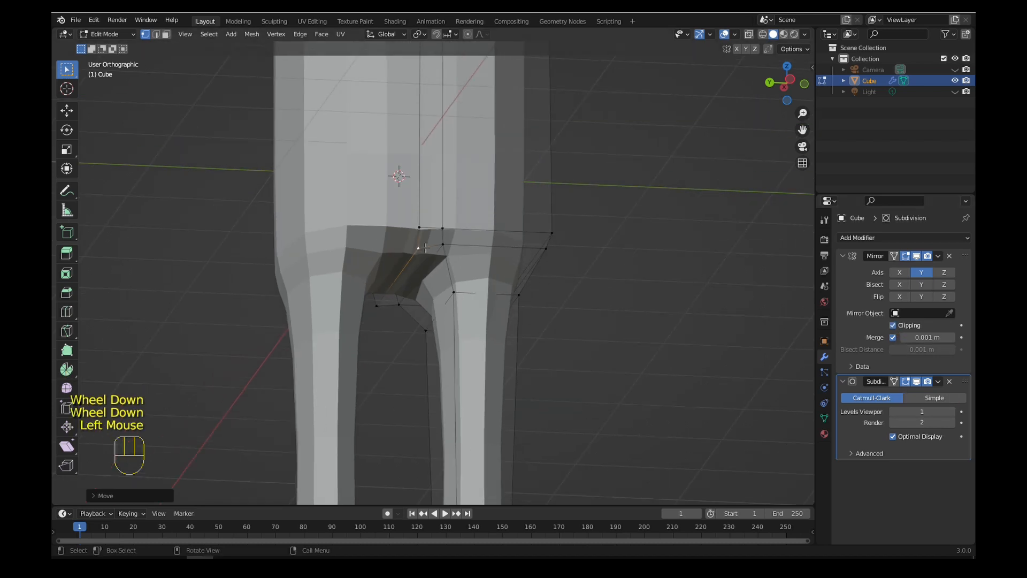
pyautogui.scroll(1, 480, 257)
pyautogui.moveTo(481, 259); pyautogui.dragTo(477, 253, button='middle')
pyautogui.scroll(2, 479, 254)
pyautogui.press('g')
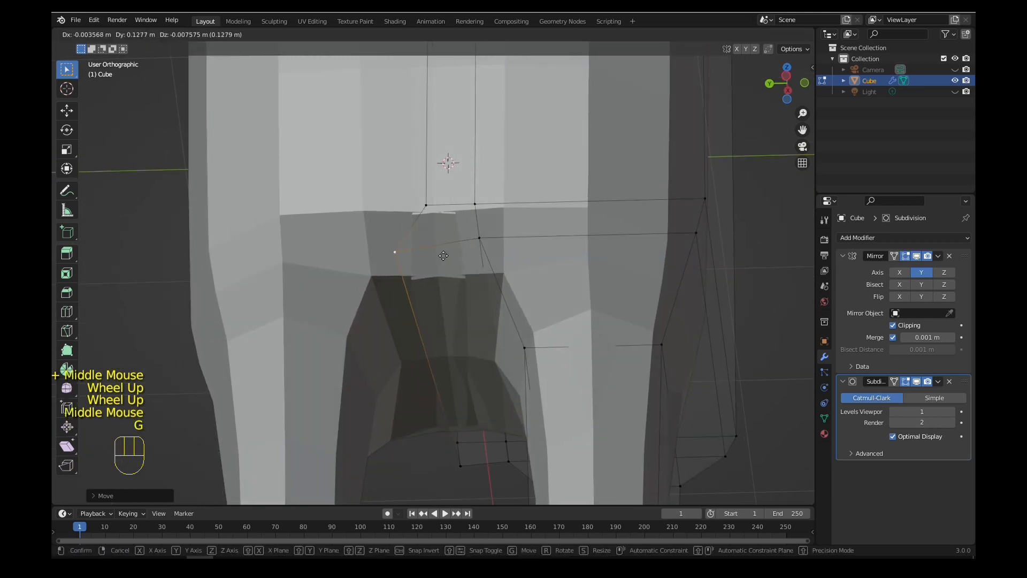
pyautogui.click(509, 252)
# - Move the centre vertex of the torso's lower back edge onto the mirror plane
pyautogui.click(425, 199)
pyautogui.press('g')
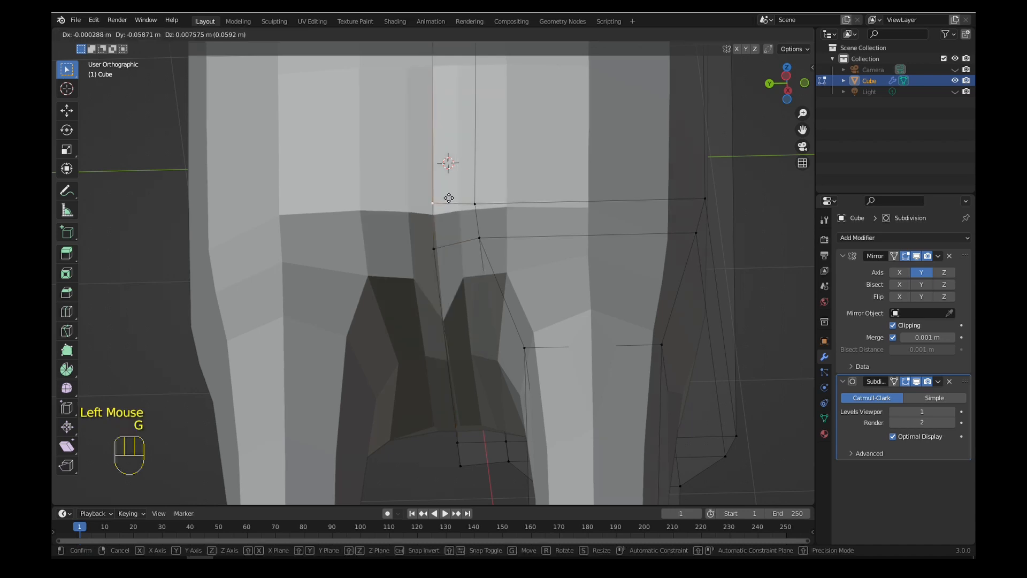
pyautogui.click(449, 198)
pyautogui.scroll(-4, 451, 235)
pyautogui.keyDown('shift'); pyautogui.moveTo(452, 239); pyautogui.dragTo(443, 452, button='middle'); pyautogui.keyUp('shift')
pyautogui.moveTo(519, 214); pyautogui.dragTo(531, 245, button='middle')
pyautogui.scroll(-3, 530, 245)
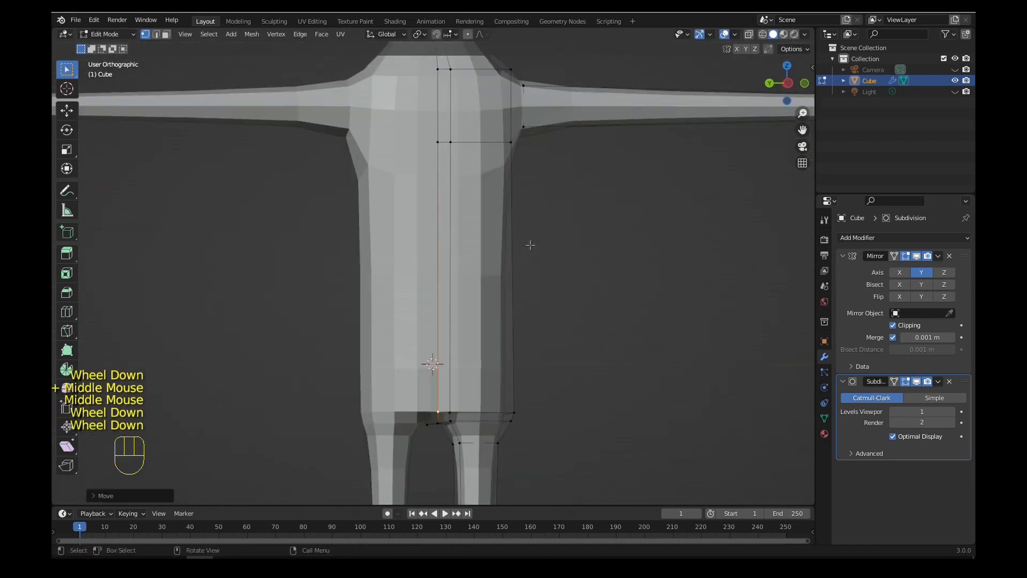
pyautogui.scroll(-2, 530, 245)
pyautogui.keyDown('shift'); pyautogui.moveTo(502, 207); pyautogui.dragTo(499, 336, button='middle'); pyautogui.keyUp('shift')
pyautogui.scroll(7, 489, 321)
pyautogui.click(437, 236)
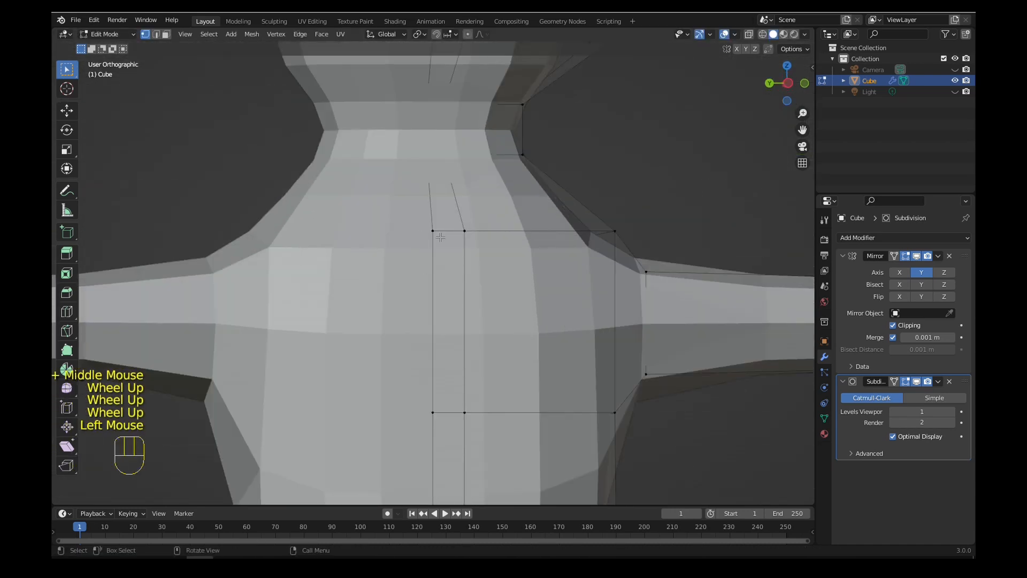
pyautogui.click(436, 233)
pyautogui.press('g')
pyautogui.rightClick(460, 237)
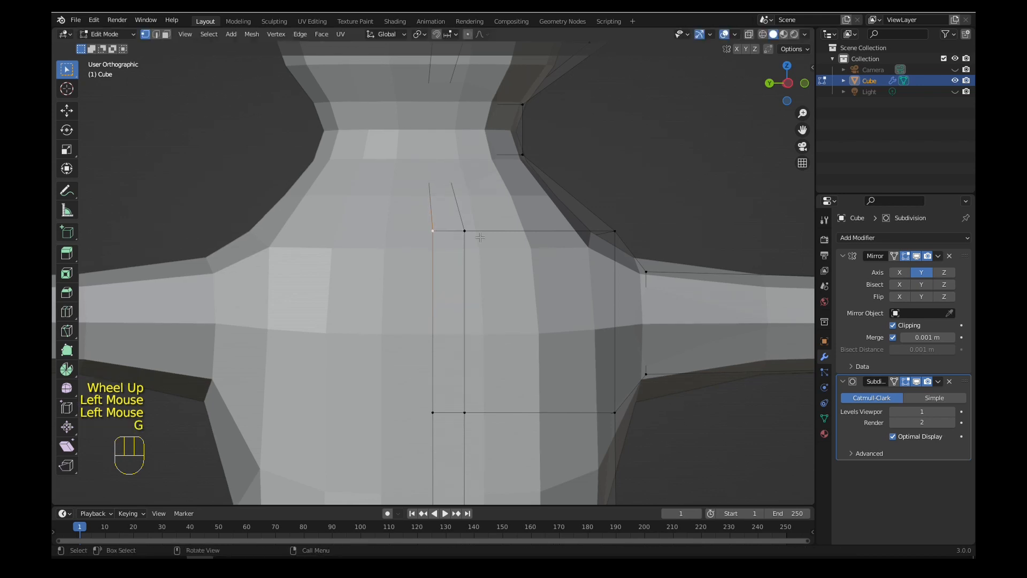
# - Move the lower front crotch vertex onto the mirror plane
pyautogui.scroll(-3, 464, 237)
pyautogui.moveTo(465, 239); pyautogui.dragTo(342, 256, button='middle')
pyautogui.scroll(-2, 342, 255)
pyautogui.moveTo(546, 204); pyautogui.dragTo(509, 118, button='middle')
pyautogui.scroll(2, 484, 204)
pyautogui.scroll(-2, 528, 354)
pyautogui.moveTo(510, 206); pyautogui.dragTo(479, 262, button='middle')
pyautogui.keyDown('shift'); pyautogui.moveTo(468, 330); pyautogui.dragTo(504, 131, button='middle'); pyautogui.keyUp('shift')
pyautogui.scroll(2, 501, 257)
pyautogui.scroll(1, 500, 256)
pyautogui.moveTo(501, 257); pyautogui.dragTo(500, 217, button='middle')
pyautogui.click(499, 216)
pyautogui.press('g')
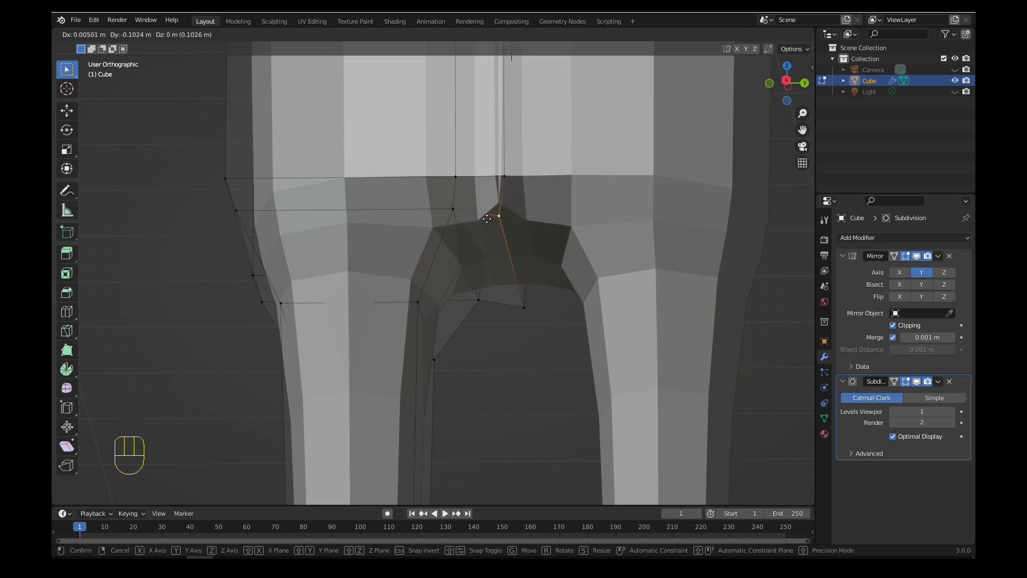
pyautogui.click(487, 219)
# - Move the front centre vertex above the crotch onto the mirror plane and raise the rear crotch vertex by about 0.03 m
pyautogui.click(504, 176)
pyautogui.press('g')
pyautogui.click(544, 229)
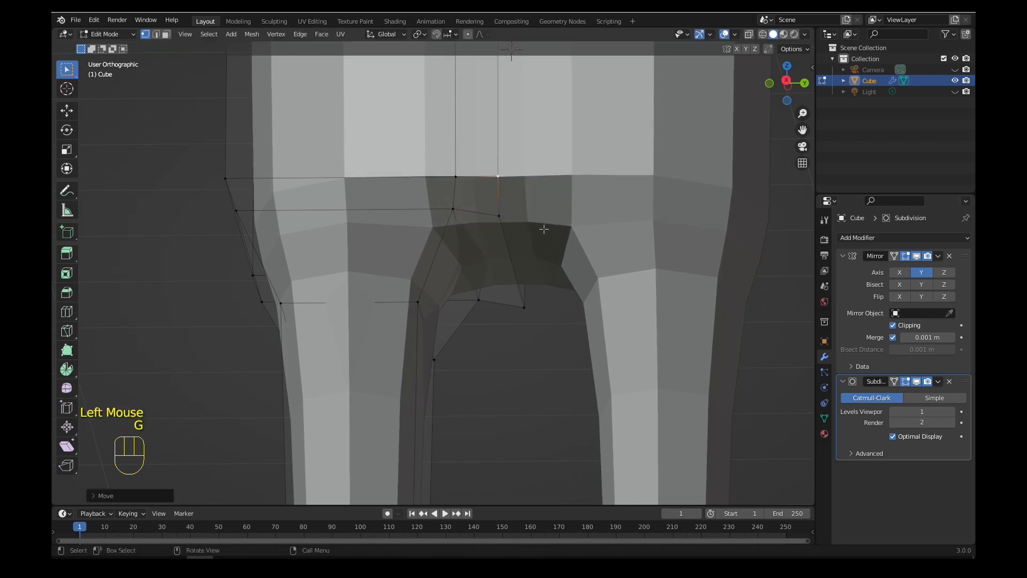
pyautogui.click(522, 301)
pyautogui.press('g')
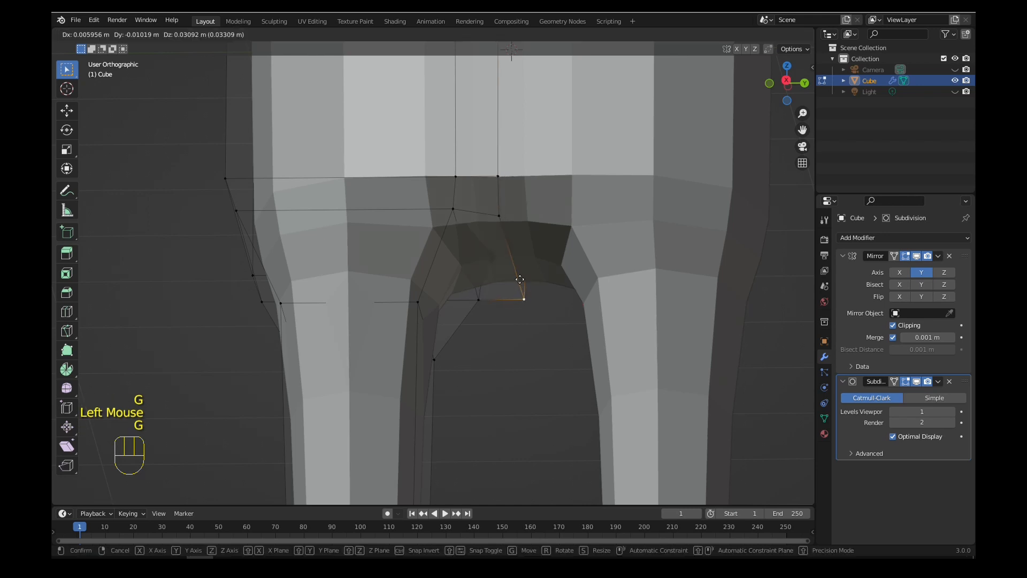
pyautogui.click(518, 280)
# - Add a loop cut around the middle of the arm and scale it to about 1.56
pyautogui.scroll(-2, 535, 251)
pyautogui.scroll(-1, 521, 246)
pyautogui.moveTo(535, 246); pyautogui.dragTo(504, 309, button='middle')
pyautogui.scroll(-1, 522, 247)
pyautogui.scroll(2, 500, 254)
pyautogui.scroll(1, 501, 255)
pyautogui.scroll(2, 505, 309)
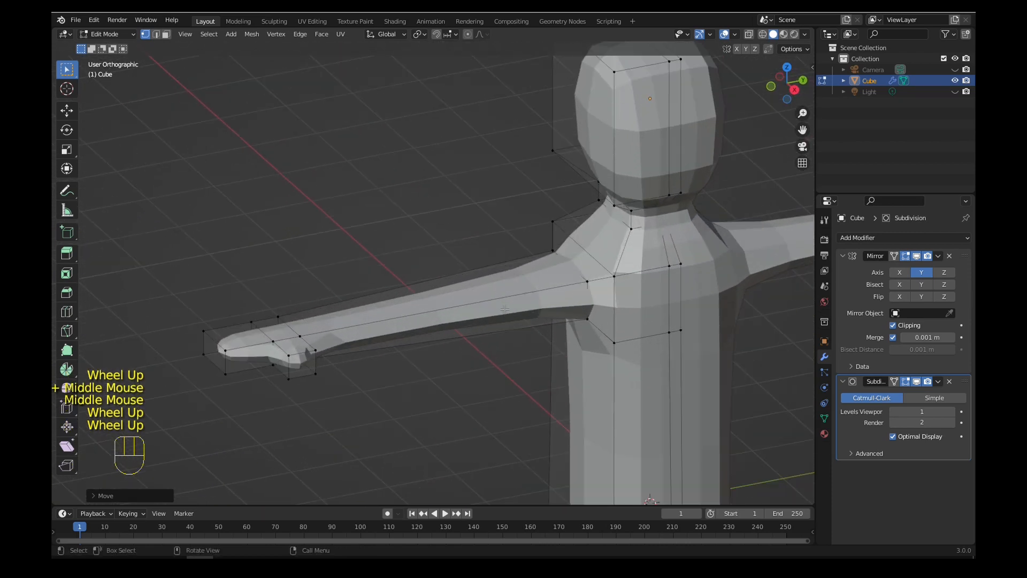
pyautogui.click(66, 311)
pyautogui.moveTo(449, 310); pyautogui.dragTo(458, 309)
pyautogui.press('s')
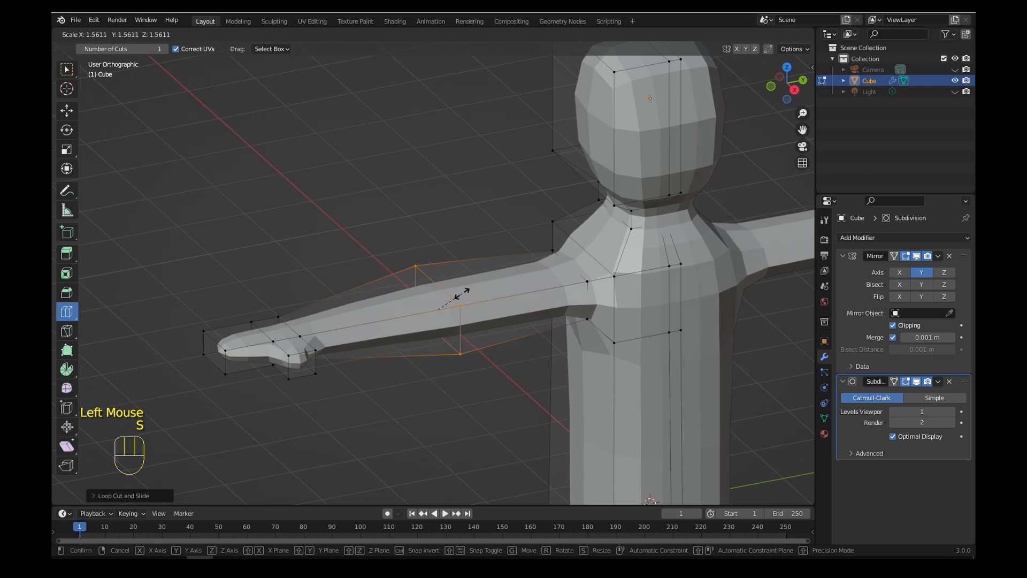
pyautogui.click(429, 301)
# - Add a loop cut around the forearm, move it about 0.23 m along Y towards the wrist and scale it to about 0.55
pyautogui.moveTo(366, 319); pyautogui.dragTo(359, 319)
pyautogui.moveTo(358, 319); pyautogui.dragTo(429, 281, button='middle')
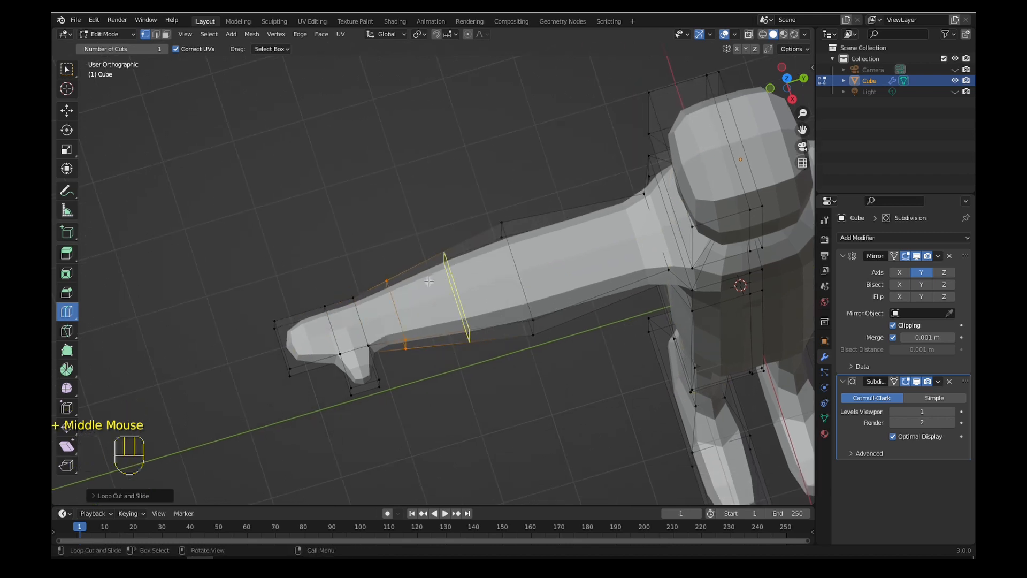
pyautogui.press('g')
pyautogui.press('y')
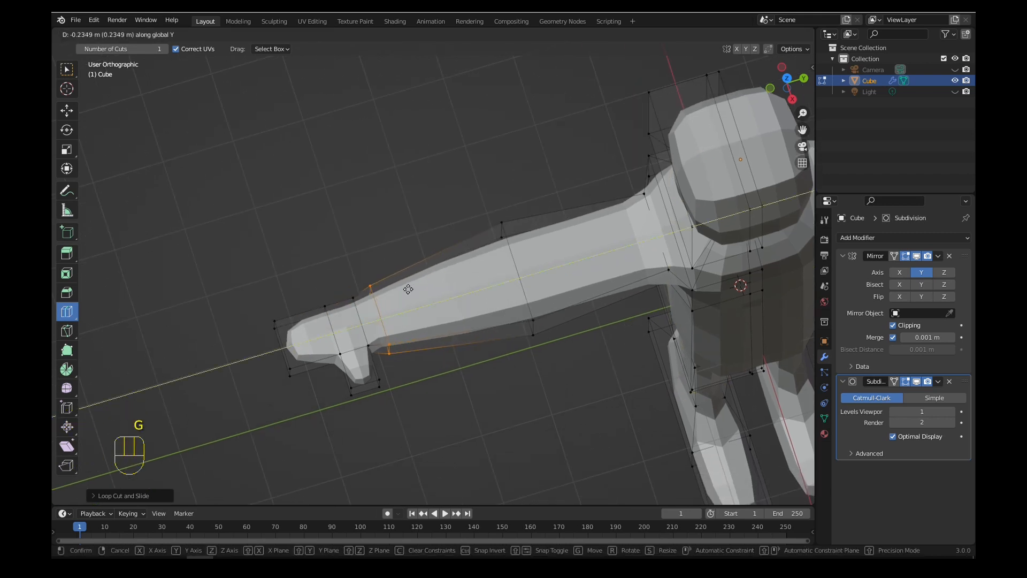
pyautogui.click(406, 289)
pyautogui.press('s')
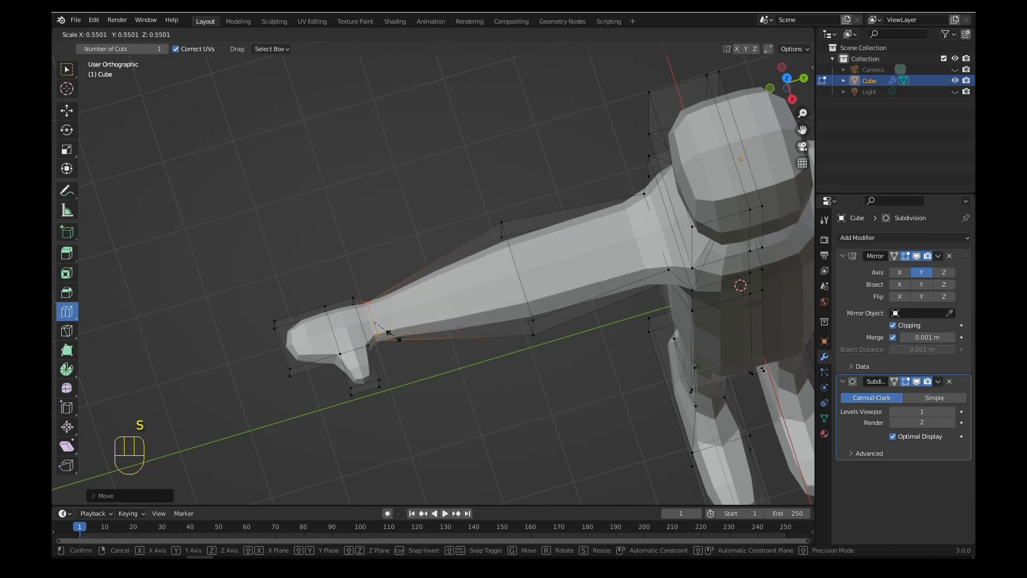
pyautogui.click(389, 338)
# - Add a loop cut between the neck and shoulders and scale it to about 0.57
pyautogui.moveTo(600, 386); pyautogui.dragTo(527, 255, button='middle')
pyautogui.scroll(-2, 551, 342)
pyautogui.moveTo(527, 255); pyautogui.dragTo(554, 303, button='middle')
pyautogui.scroll(2, 519, 268)
pyautogui.scroll(2, 519, 295)
pyautogui.keyDown('shift'); pyautogui.scroll(1, 555, 304); pyautogui.keyUp('shift')
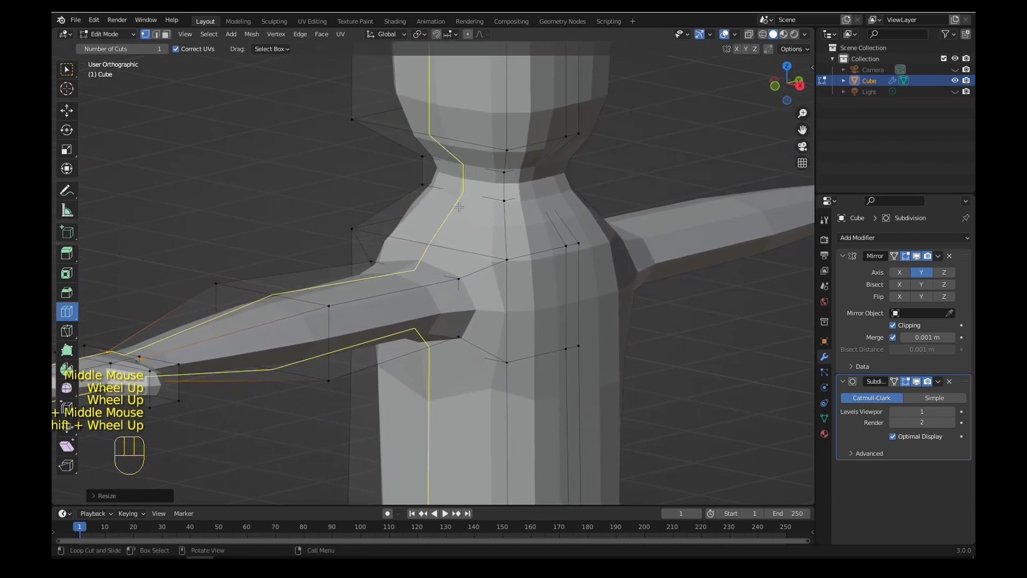
pyautogui.moveTo(530, 227); pyautogui.dragTo(533, 236)
pyautogui.press('s')
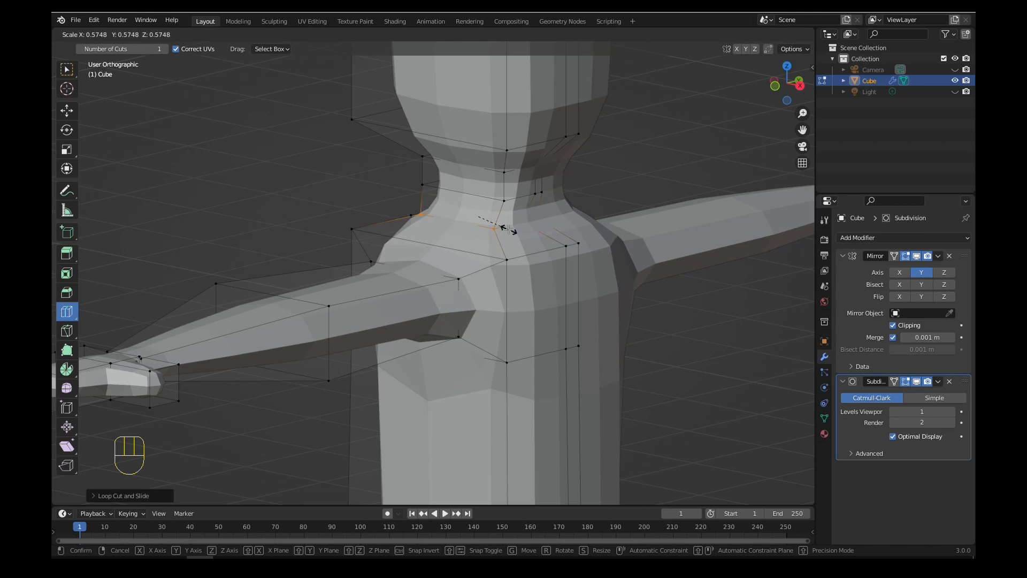
pyautogui.click(509, 230)
# - Add one loop cut around the head just below its top and another below its middle
pyautogui.scroll(-2, 510, 230)
pyautogui.moveTo(509, 230); pyautogui.dragTo(555, 310, button='middle')
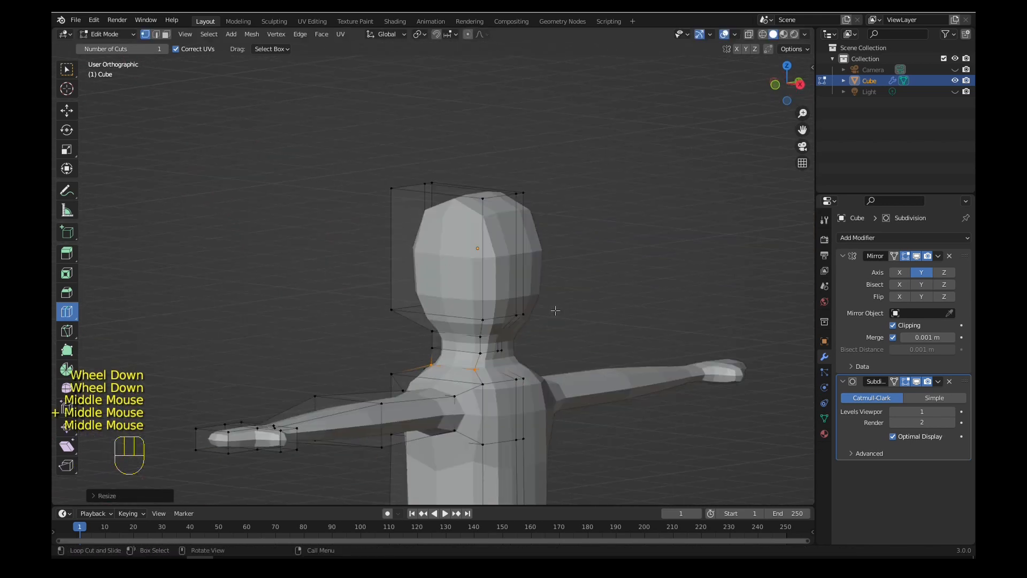
pyautogui.scroll(2, 520, 249)
pyautogui.moveTo(516, 257); pyautogui.dragTo(518, 180)
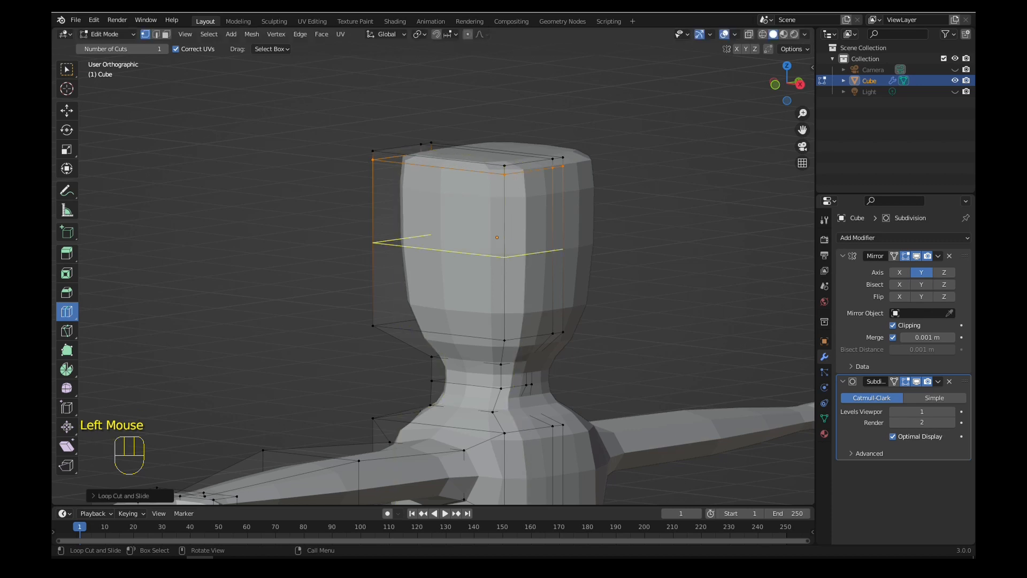
pyautogui.moveTo(513, 241); pyautogui.dragTo(509, 273)
# - Return to Object Mode and apply Shade Smooth to the character
pyautogui.moveTo(508, 273); pyautogui.dragTo(360, 105, button='middle')
pyautogui.scroll(-3, 484, 238)
pyautogui.press('Tab')
pyautogui.scroll(1, 483, 239)
pyautogui.click(225, 38)
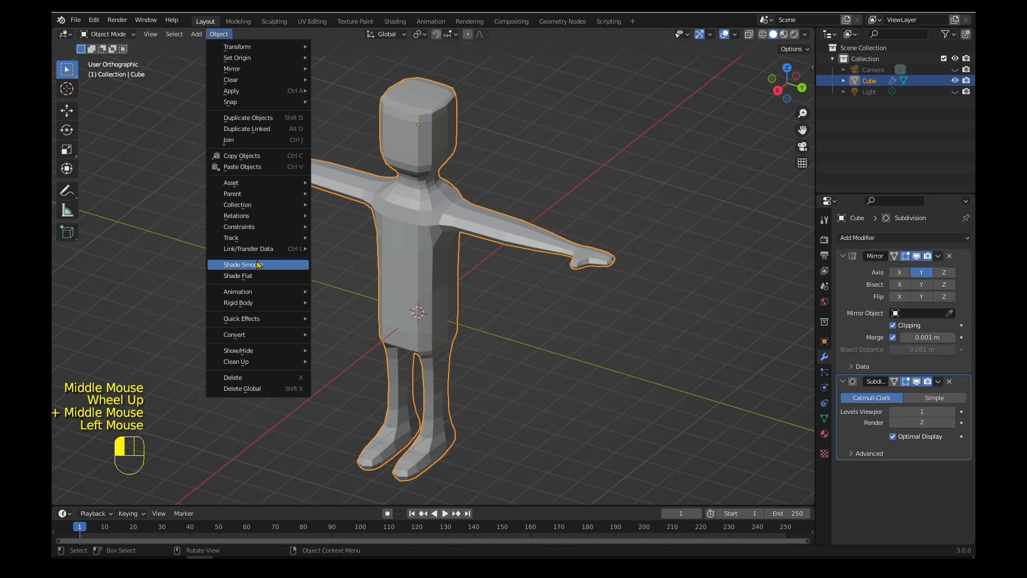
pyautogui.click(259, 263)
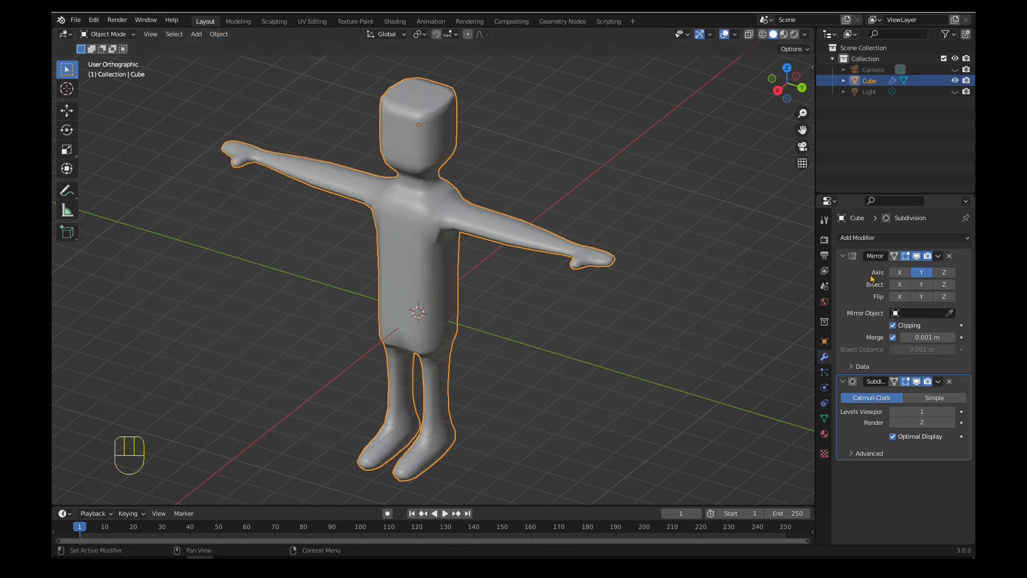
# - Apply the Mirror modifier and the Subdivision modifier to the character's mesh
pyautogui.click(939, 256)
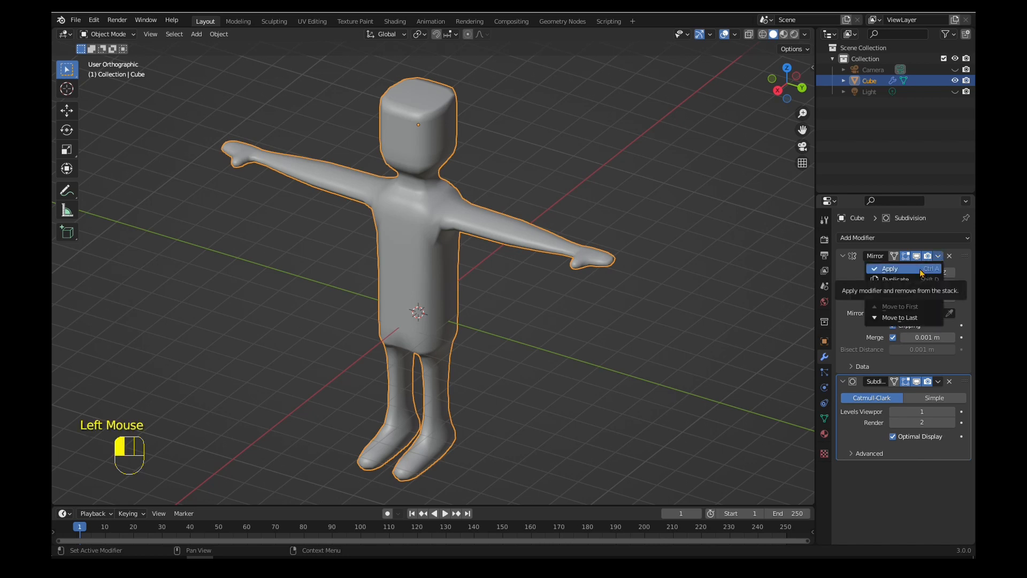
pyautogui.click(922, 270)
pyautogui.click(938, 256)
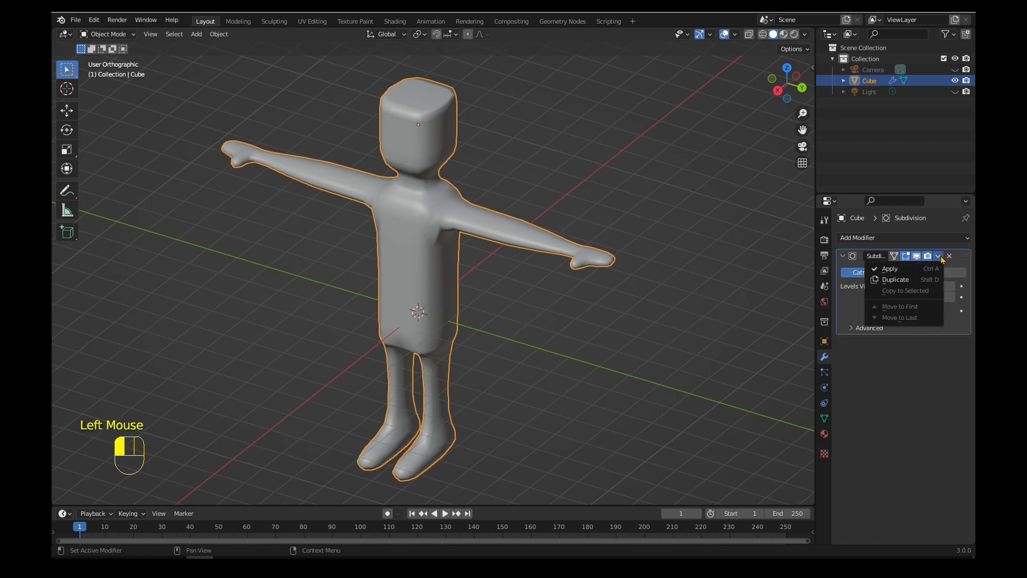
pyautogui.click(908, 269)
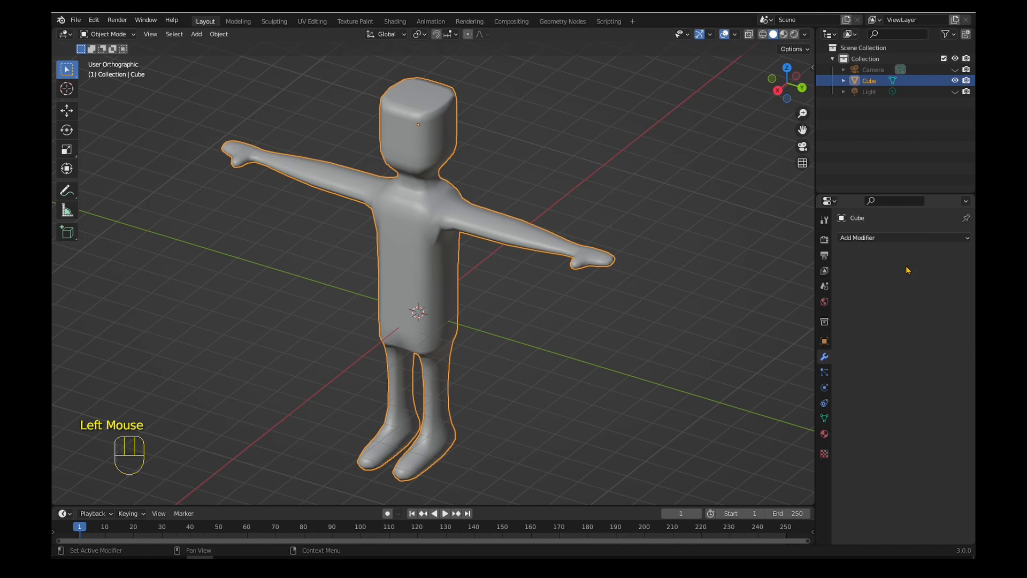
# - Set the viewport lighting to MatCap with the reddish clay material and deselect the character
pyautogui.click(806, 35)
pyautogui.click(799, 89)
pyautogui.click(802, 114)
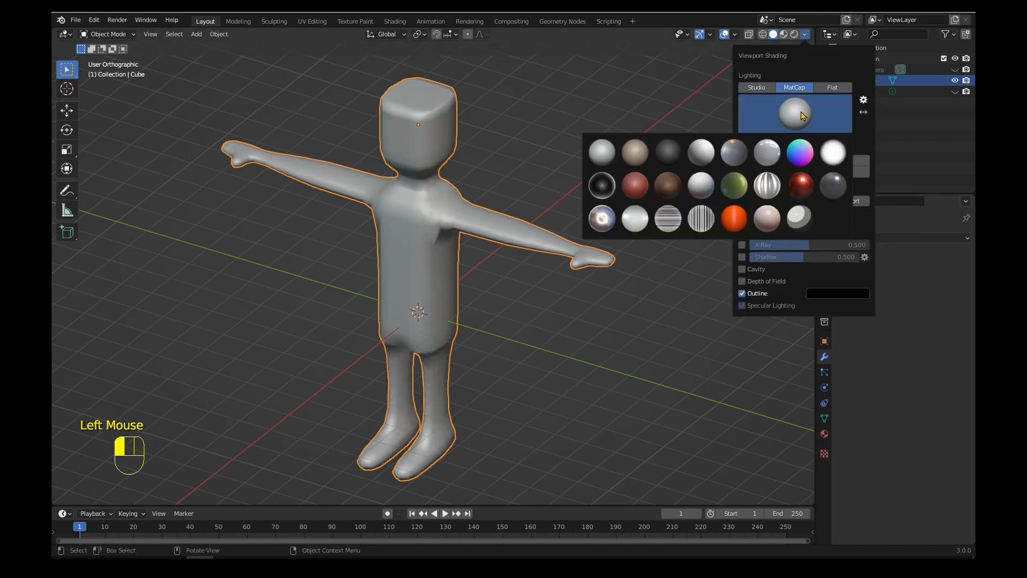
pyautogui.click(634, 188)
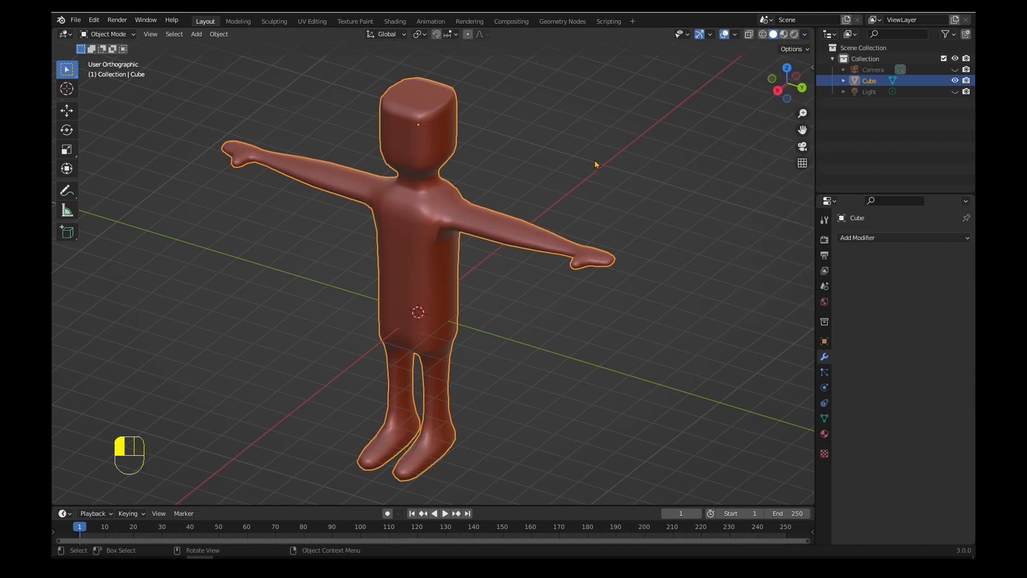
pyautogui.moveTo(596, 163)
pyautogui.mouseDown(button='middle')
pyautogui.moveTo(608, 161)
pyautogui.moveTo(546, 168)
pyautogui.moveTo(553, 156)
pyautogui.moveTo(423, 219)
pyautogui.mouseUp(button='middle')
pyautogui.click(561, 156)
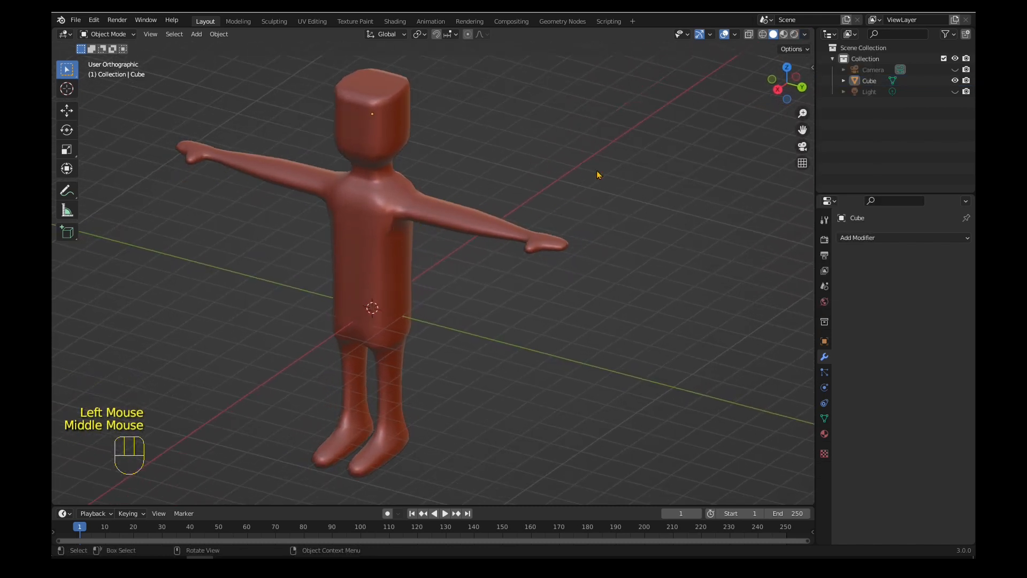